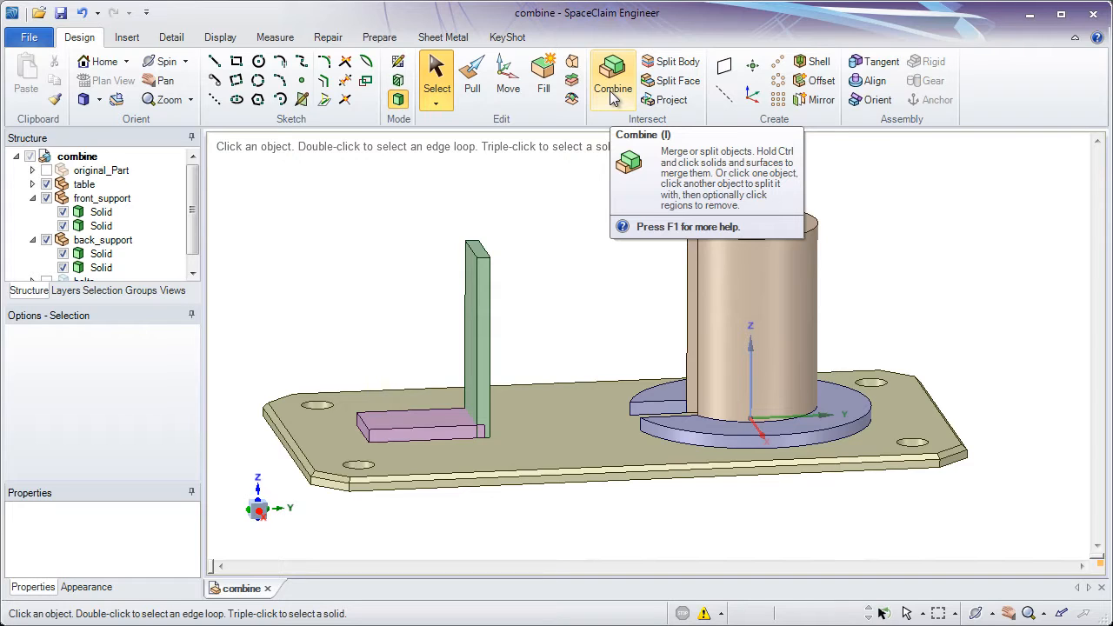
Open the help topic for the Combine tool and read the instructions for splitting and merging solids and surfaces.
key("F1")
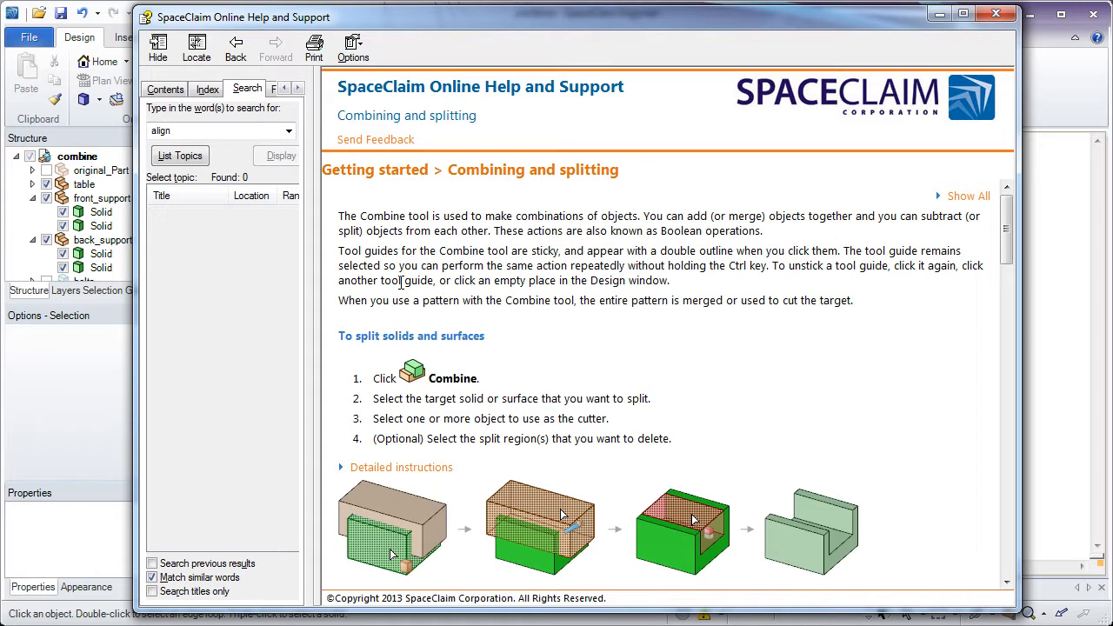
scroll(441, 296, "down", 3)
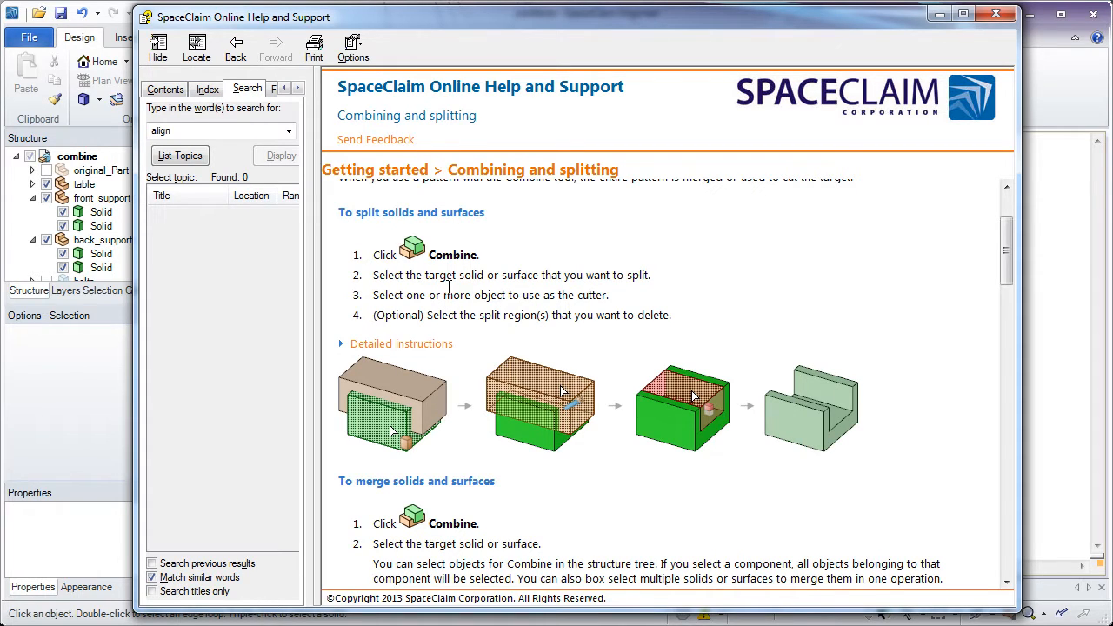
scroll(448, 288, "down", 1)
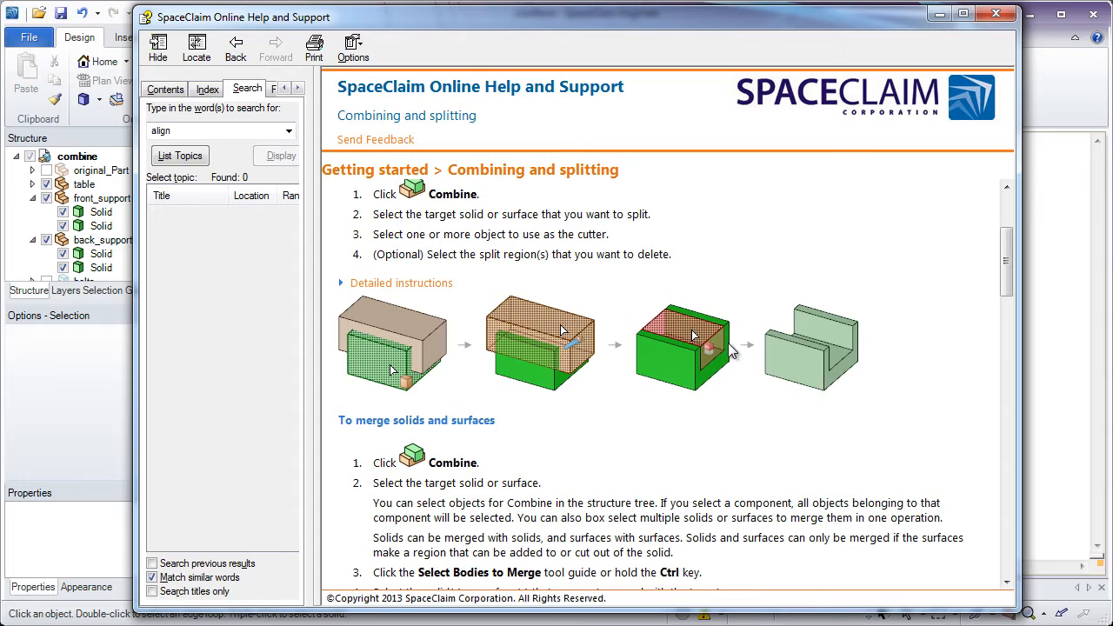
scroll(632, 364, "down", 3)
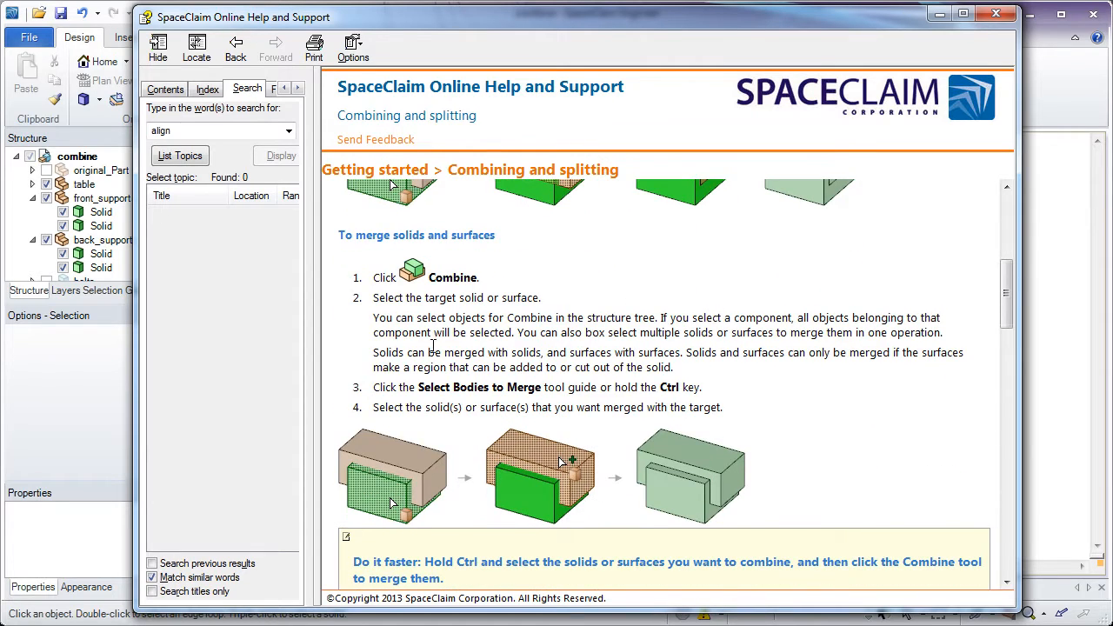
scroll(433, 347, "down", 1)
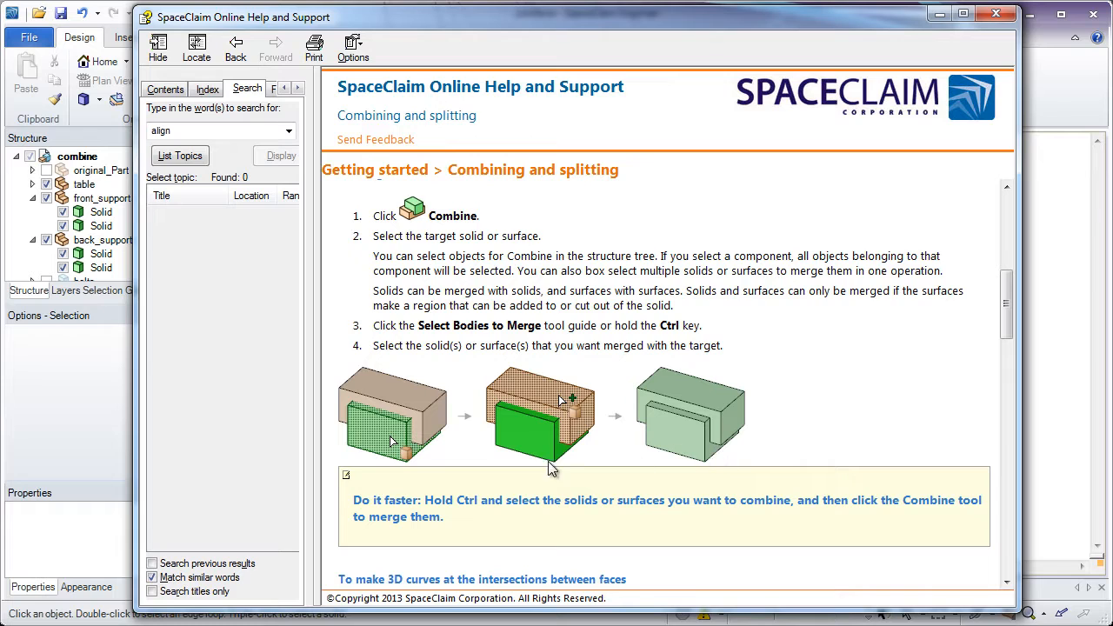
scroll(380, 455, "up", 3)
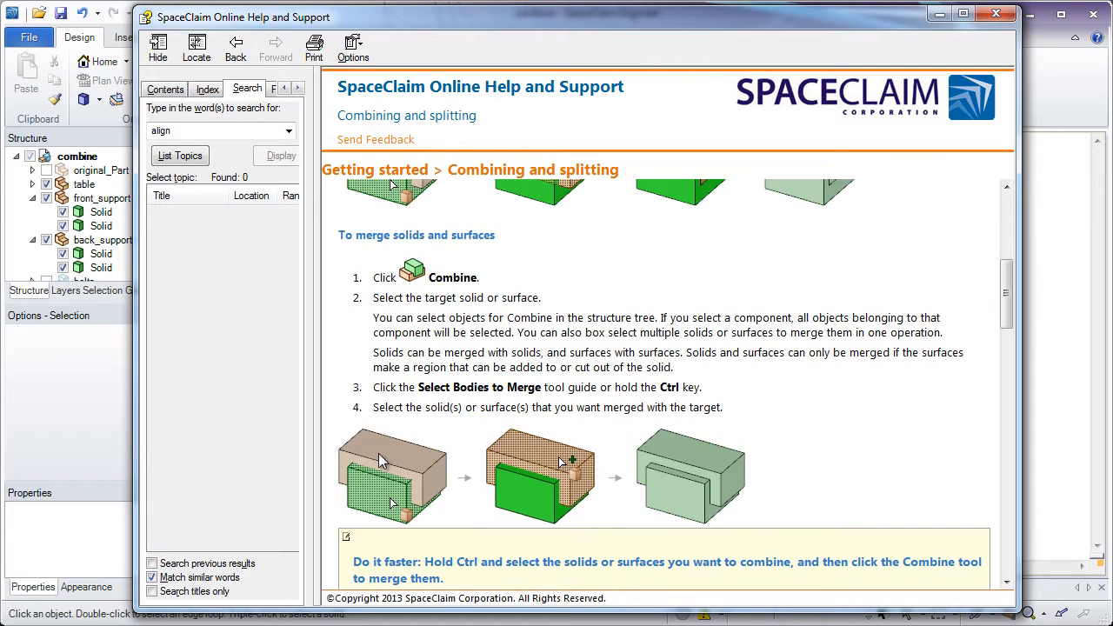
scroll(380, 454, "up", 4)
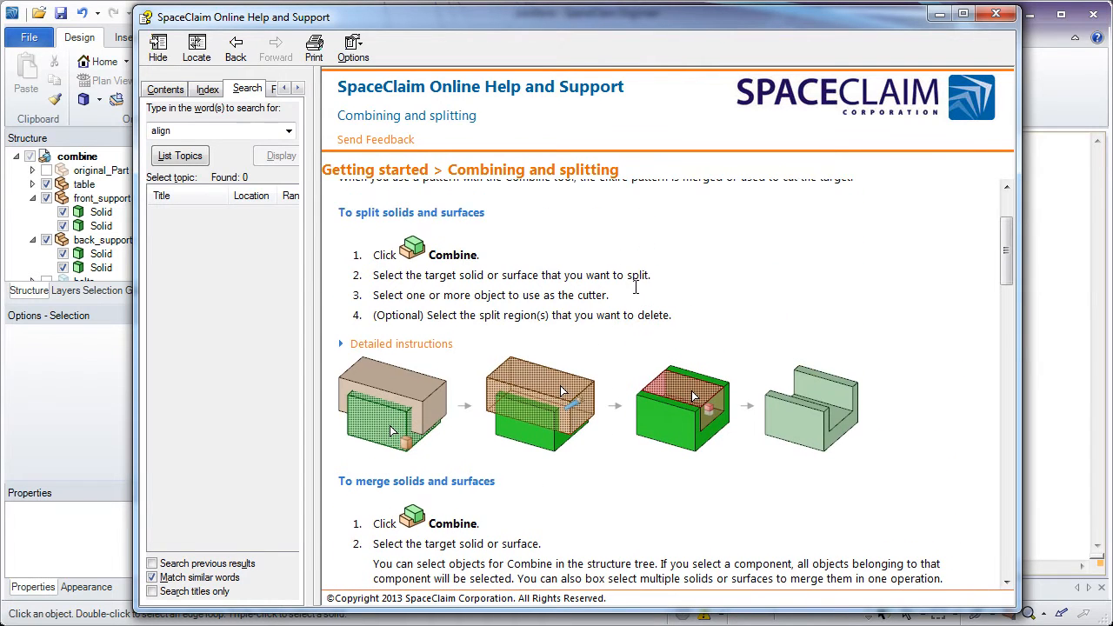
left_click(939, 13)
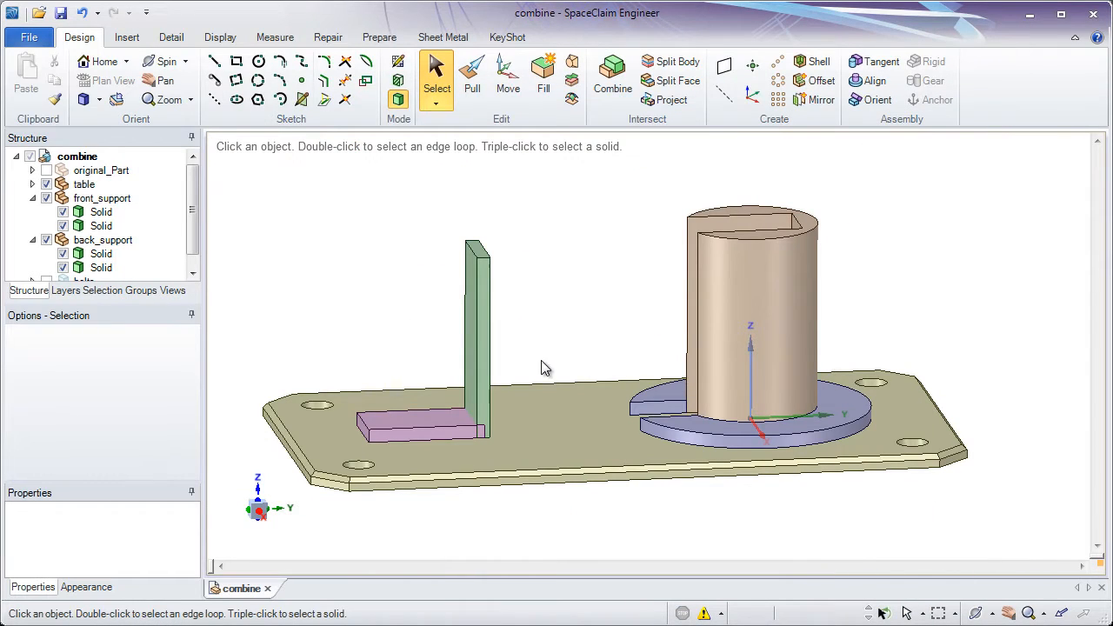
Highlight the front_support and back_support components in turn to see which solids belong to each.
left_click(565, 424)
scroll(564, 439, "up", 1)
scroll(565, 439, "up", 2)
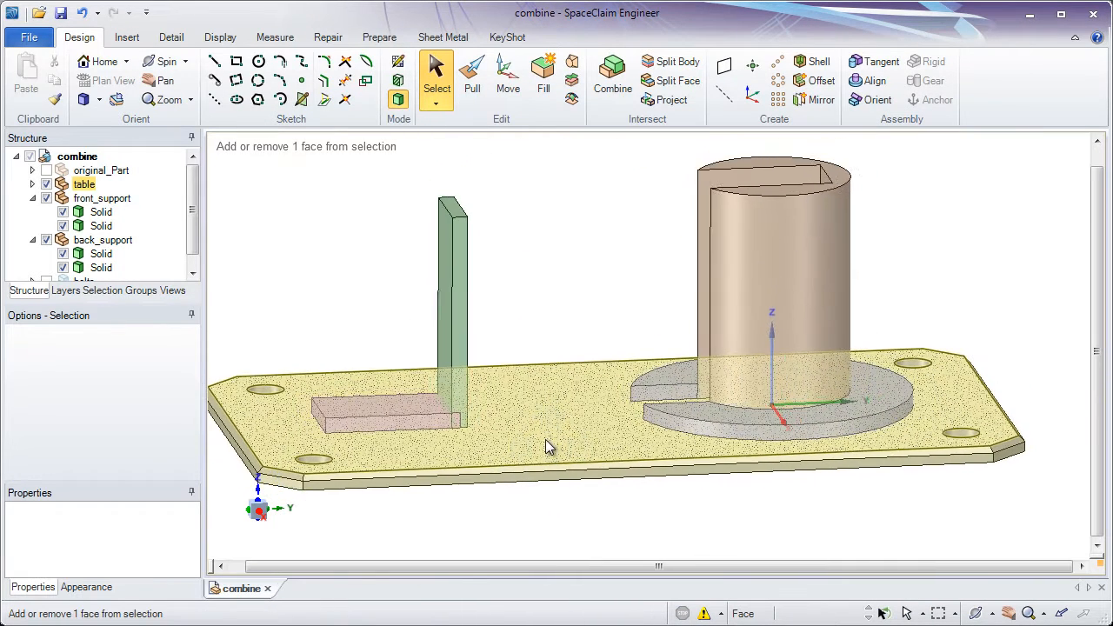
left_click(566, 290)
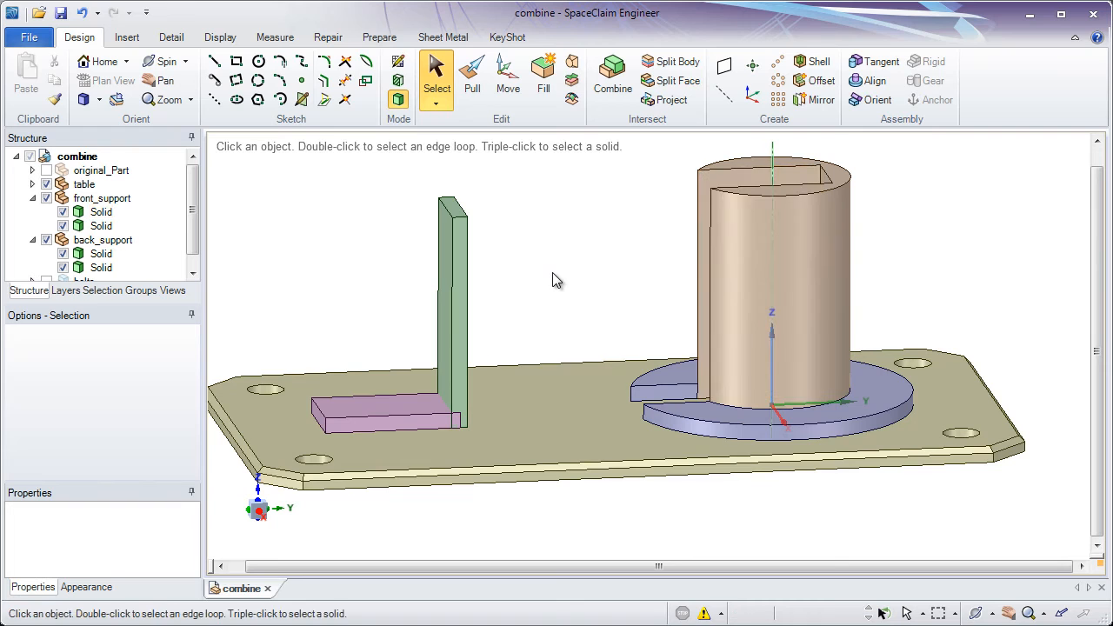
scroll(194, 217, "down", 1)
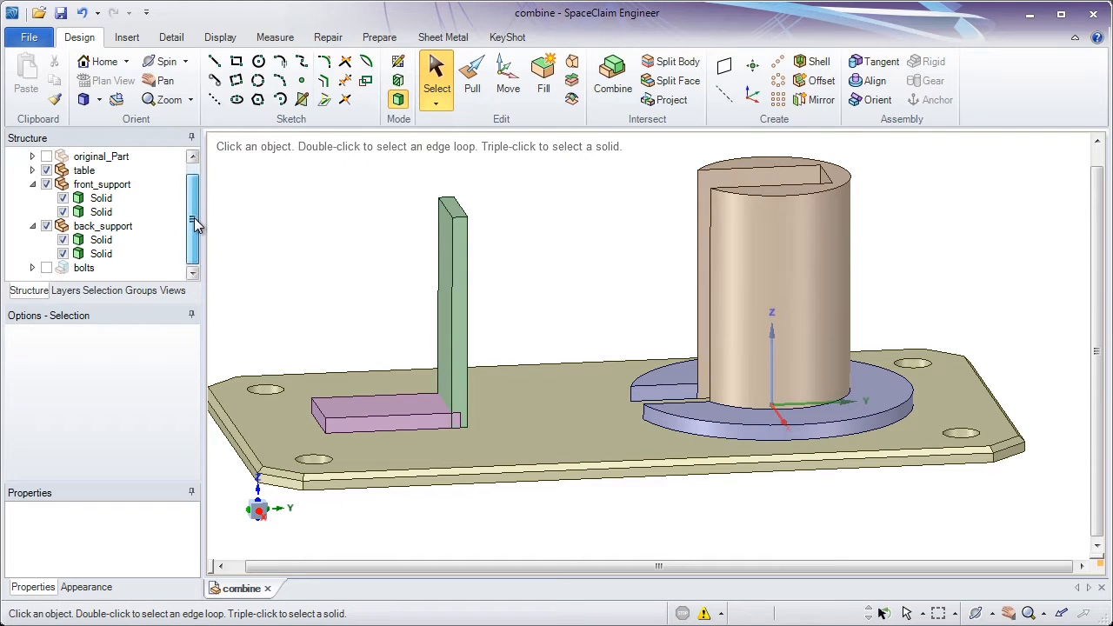
left_click(125, 188)
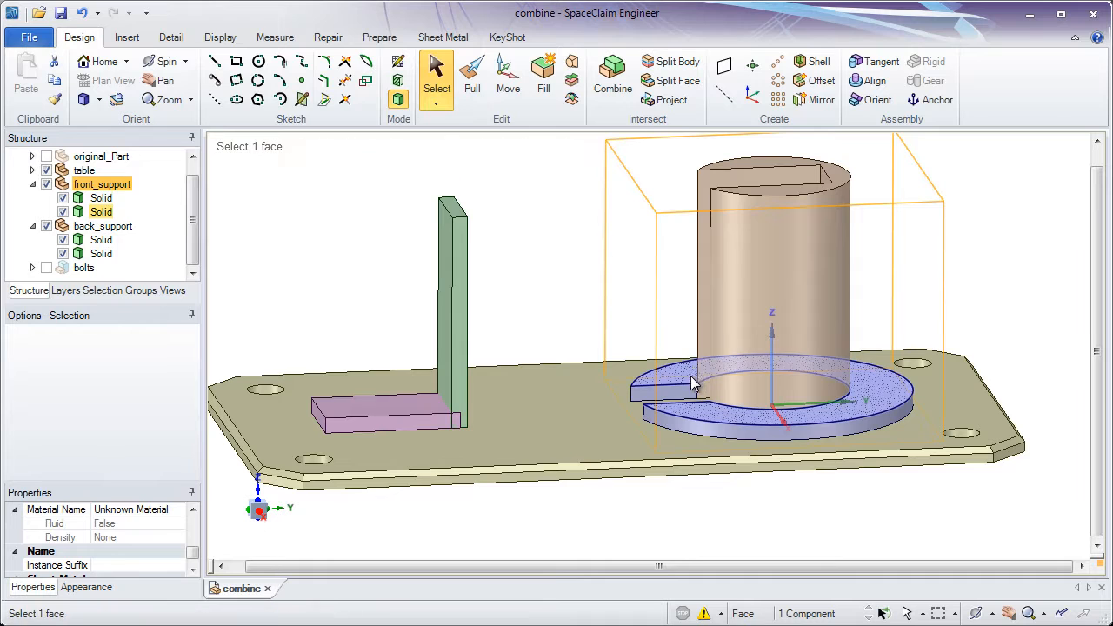
left_click(102, 226)
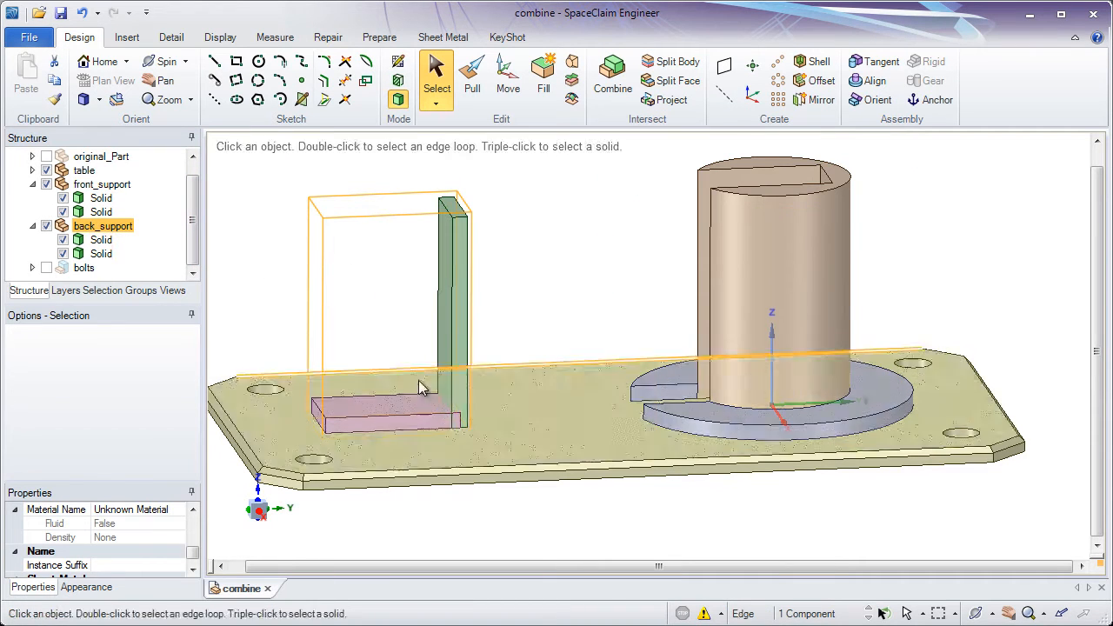
left_click(510, 308)
Merge the vertical solid of the back support into its horizontal solid with the Combine tool.
middle_click_drag(392, 333, 498, 308, "shift")
left_click(540, 287)
left_click(629, 76)
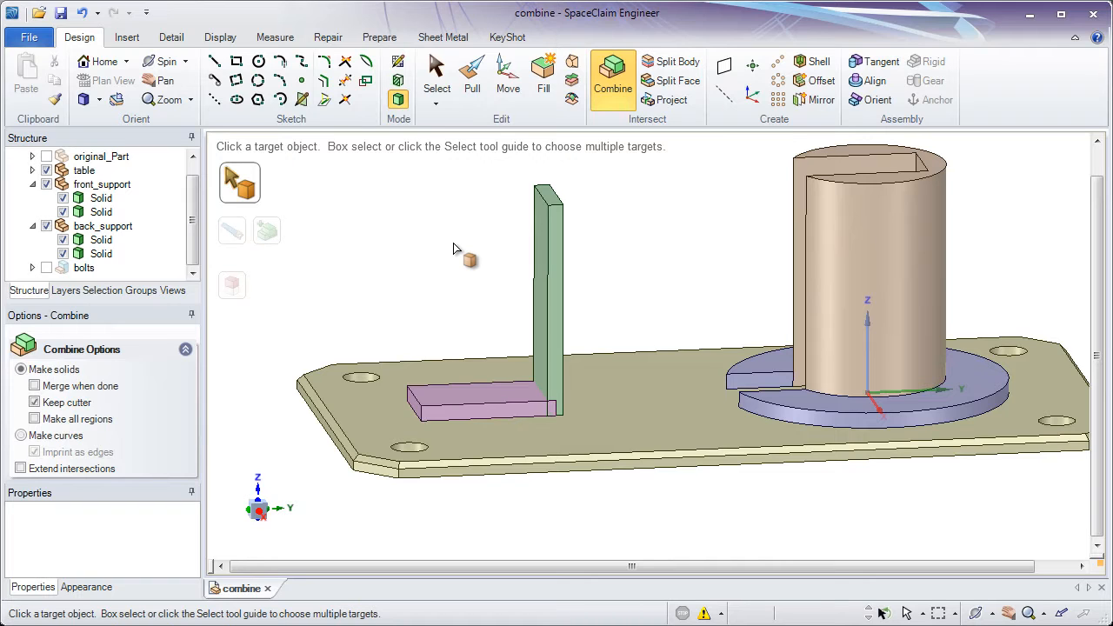
left_click(549, 283)
scroll(529, 376, "up", 2)
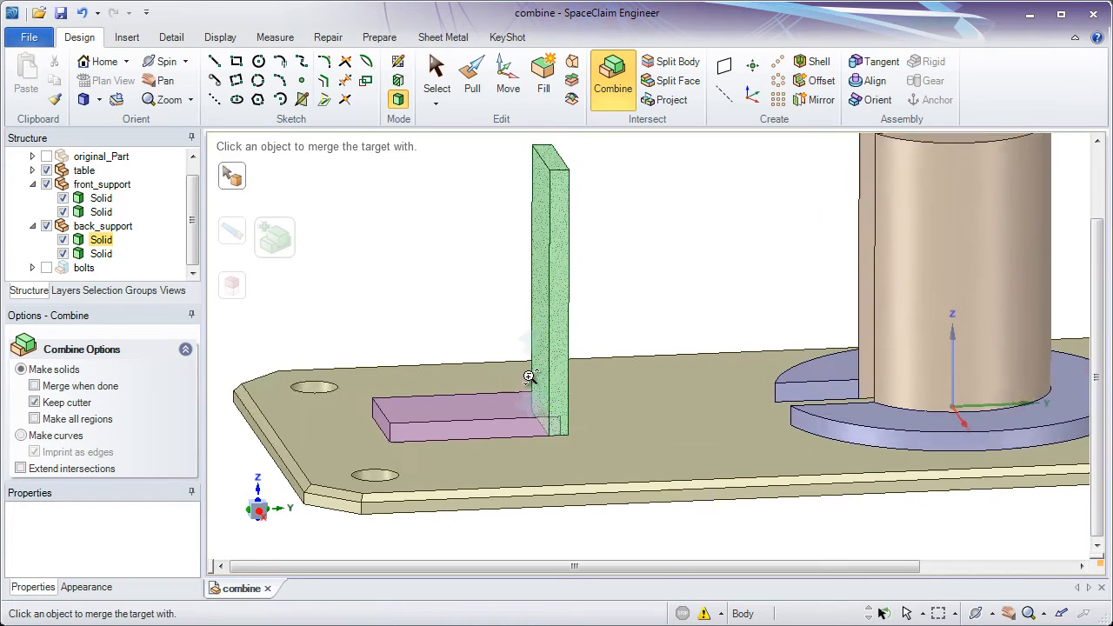
scroll(529, 377, "up", 1)
left_click(496, 390)
scroll(510, 298, "up", 1)
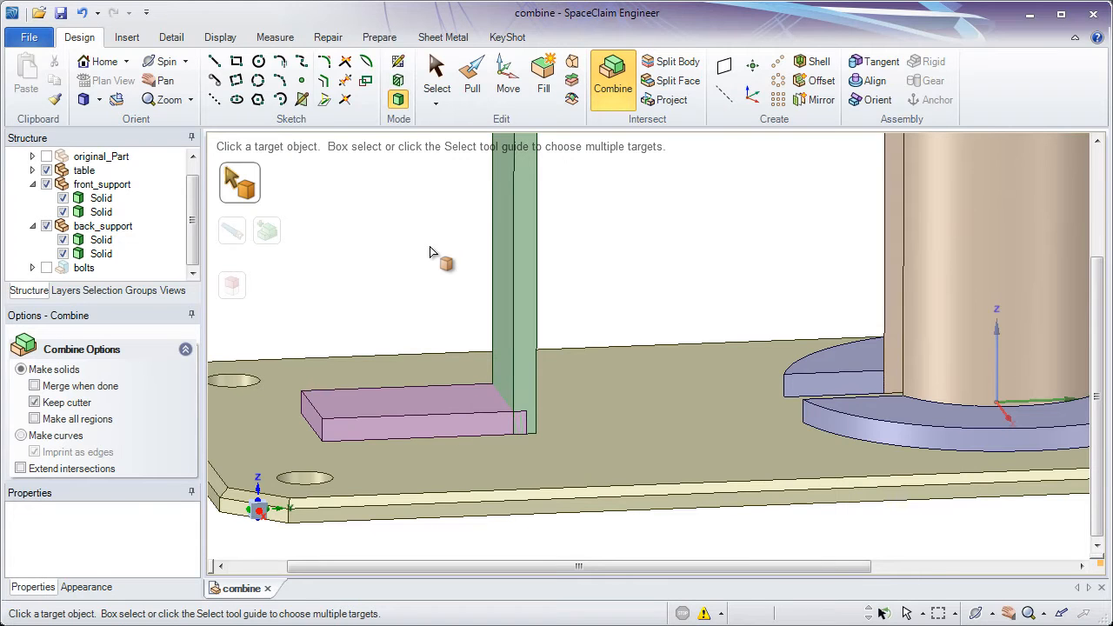
left_click(455, 412)
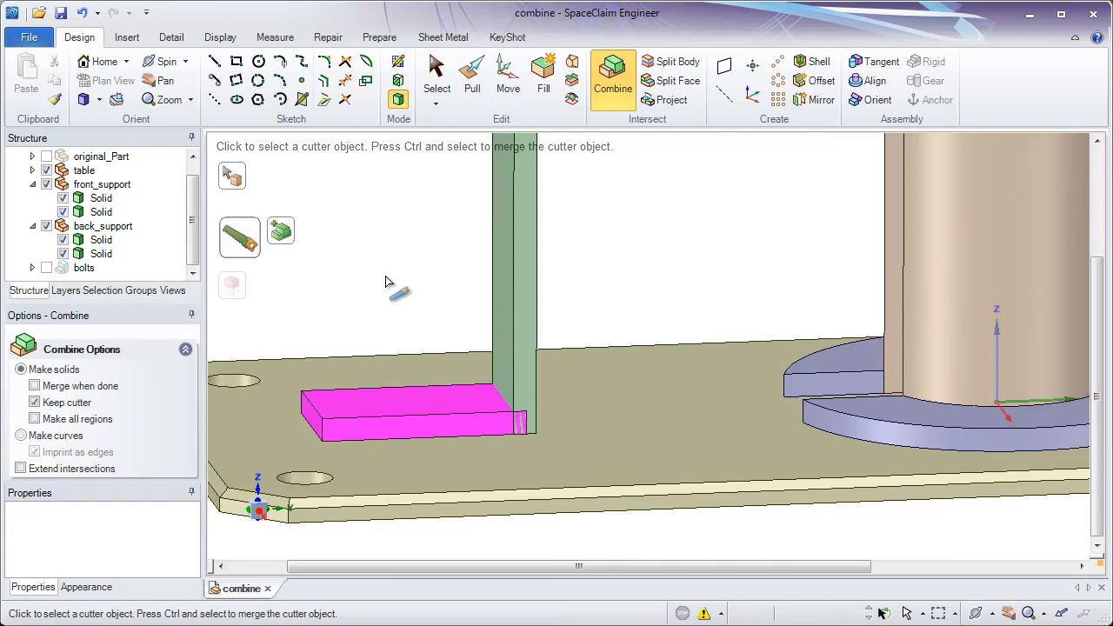
left_click(504, 446)
scroll(482, 540, "up", 5)
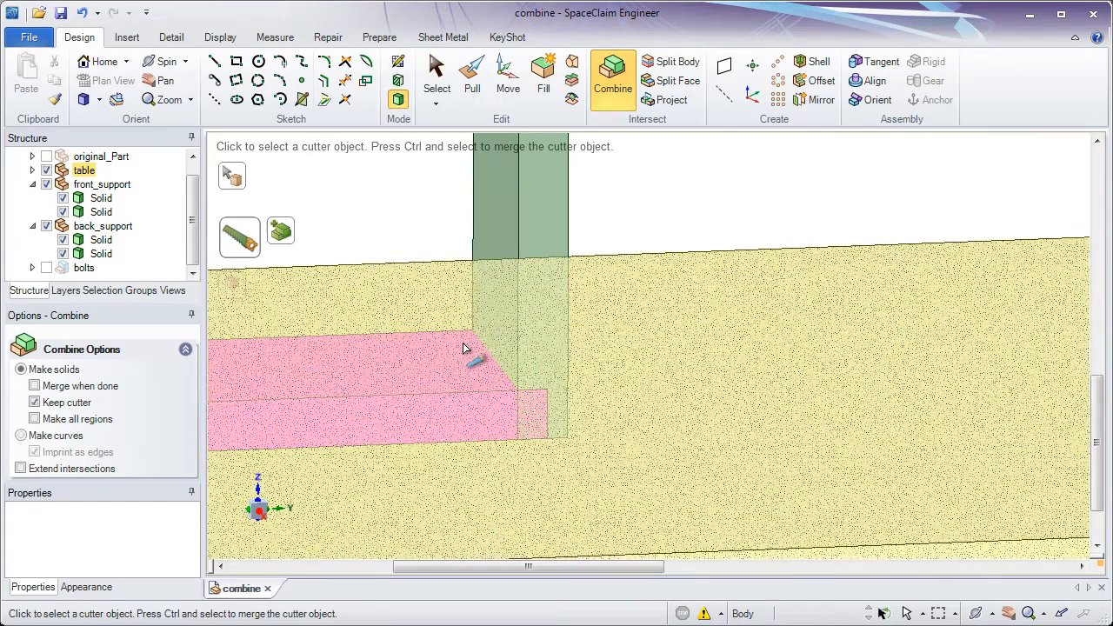
scroll(465, 339, "down", 3)
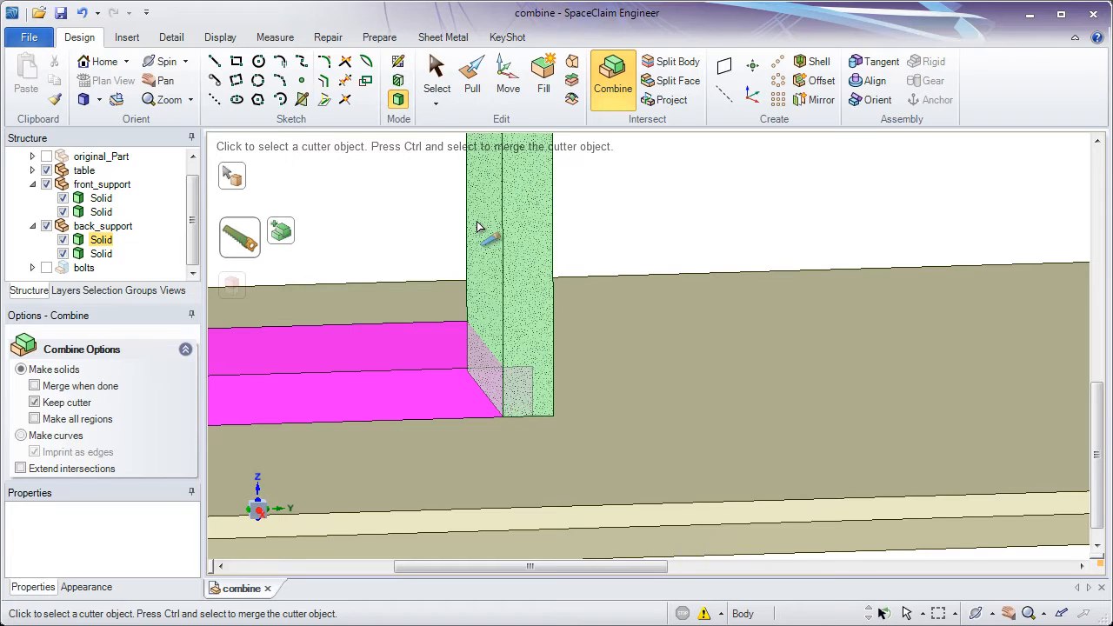
left_click(502, 367)
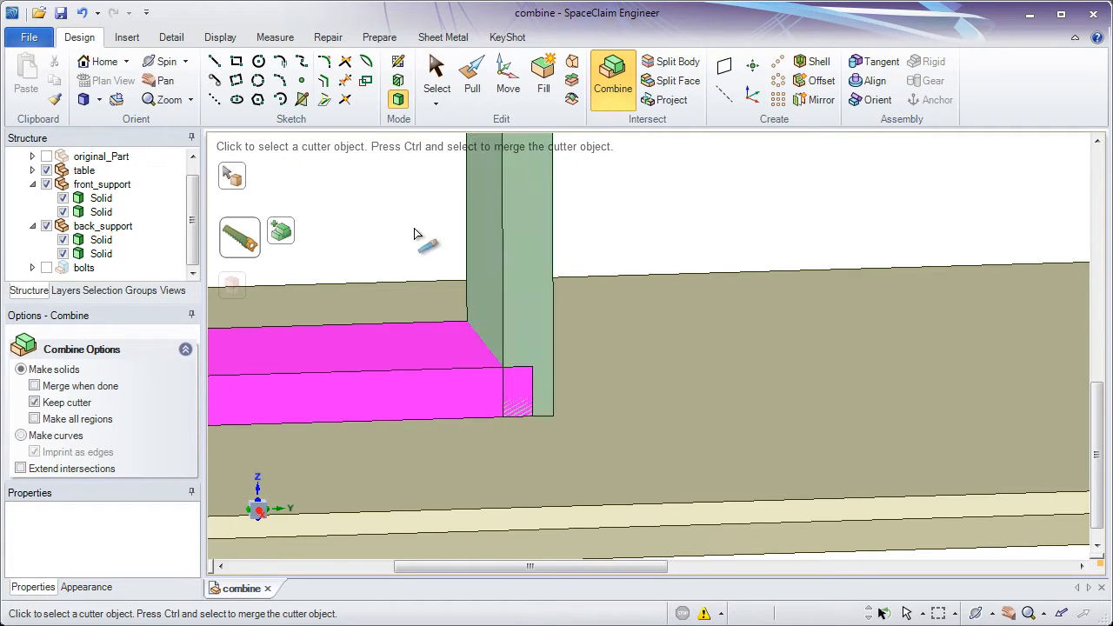
left_click(287, 233)
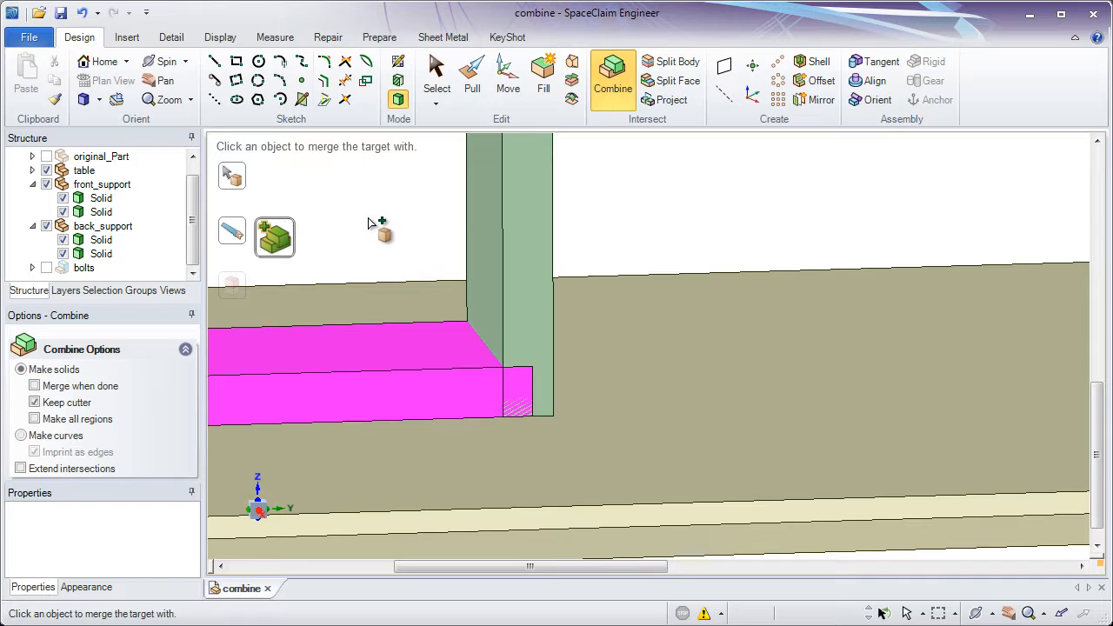
left_click(495, 250)
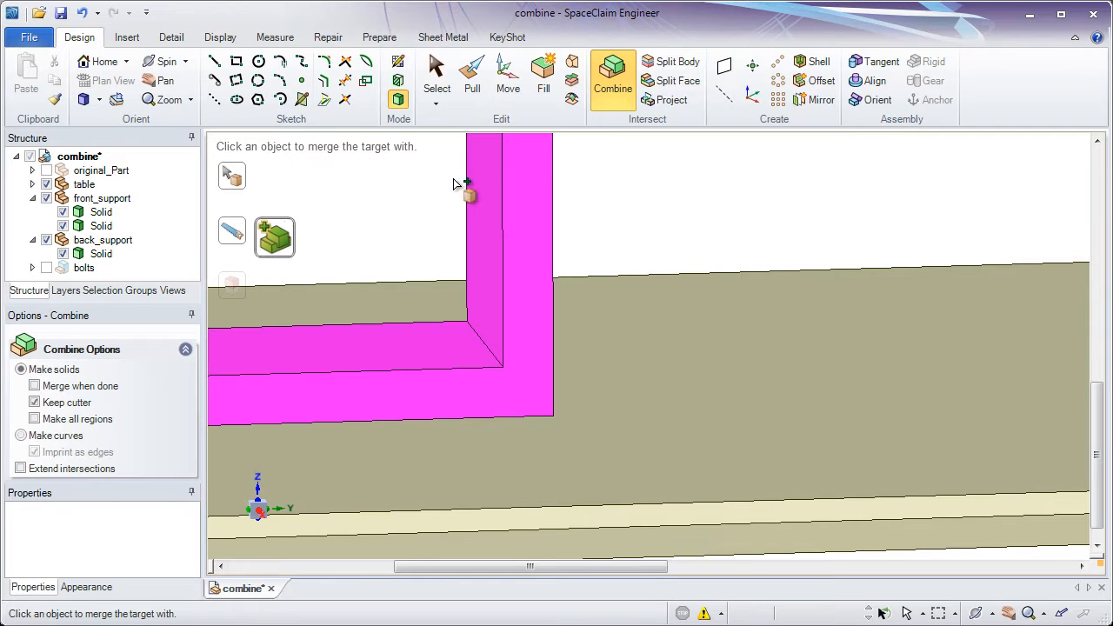
left_click(585, 158)
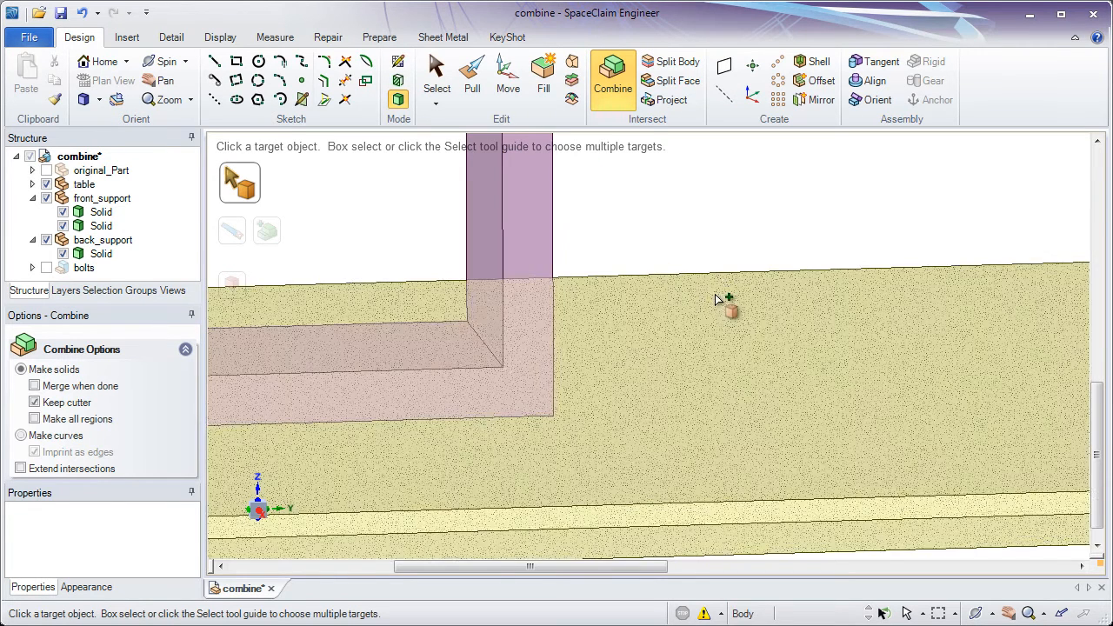
Merge the slotted disc of the front support into its slotted cylinder with Combine.
left_click(714, 294)
middle_click_drag(714, 294, 383, 241, "shift")
left_click(542, 253)
middle_click_drag(549, 255, 608, 260)
left_click(756, 294)
middle_click_drag(756, 296, 744, 435, "shift")
left_click(785, 386)
middle_click_drag(783, 384, 721, 368)
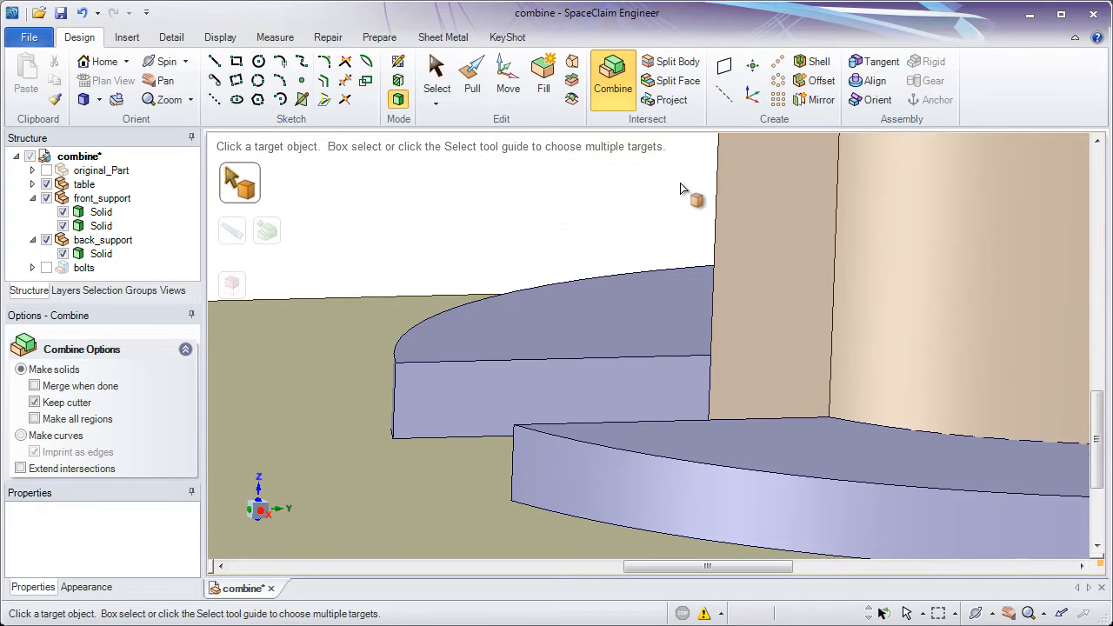
left_click(733, 193)
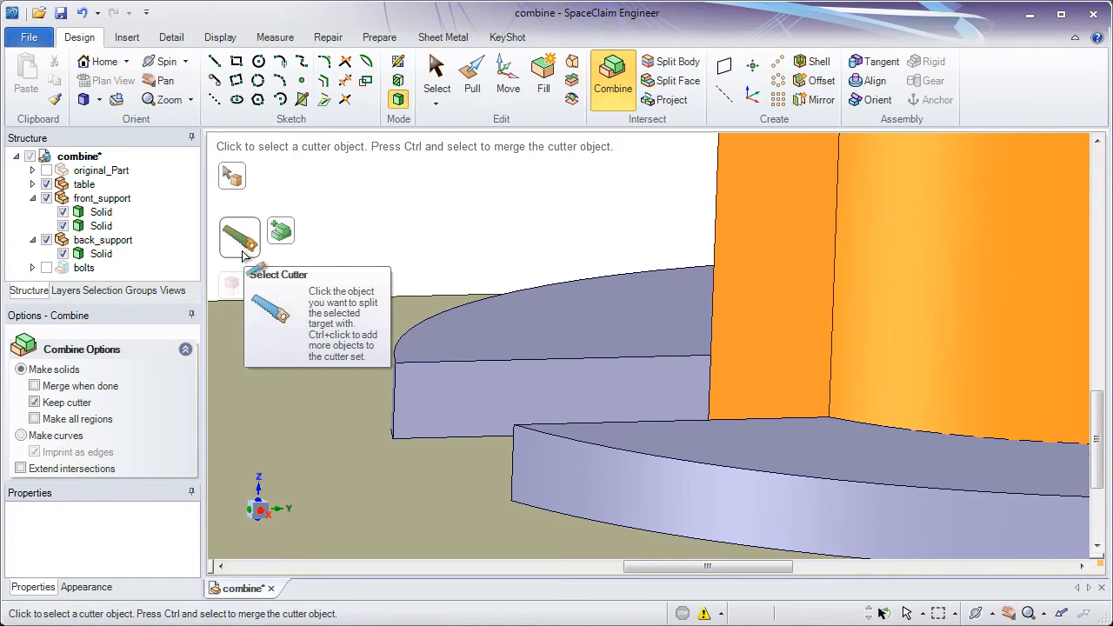
left_click(287, 236)
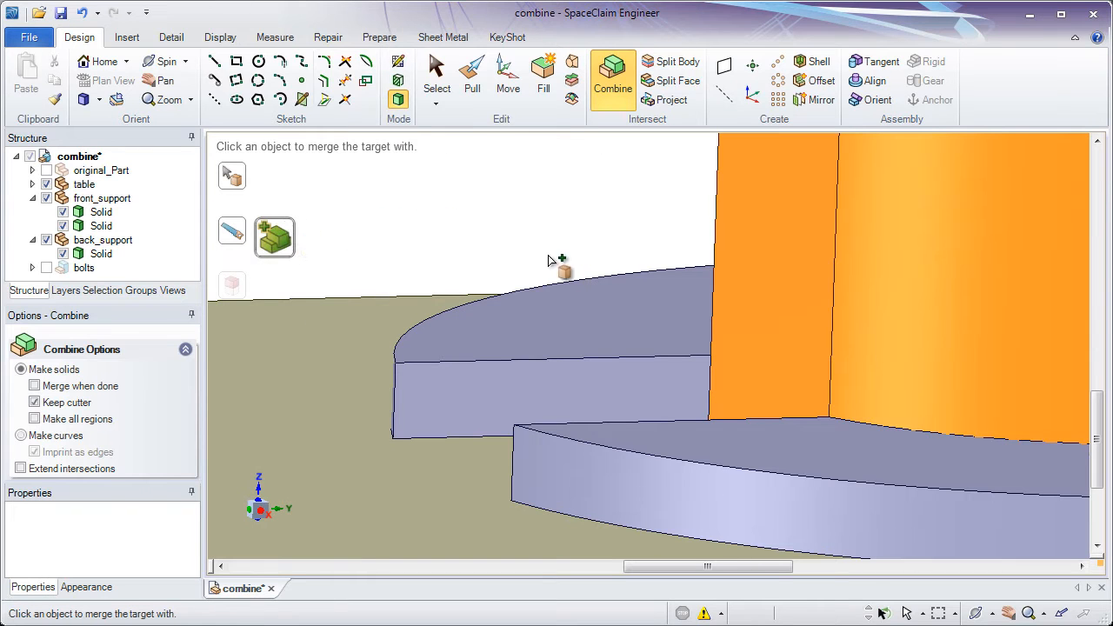
left_click(610, 298)
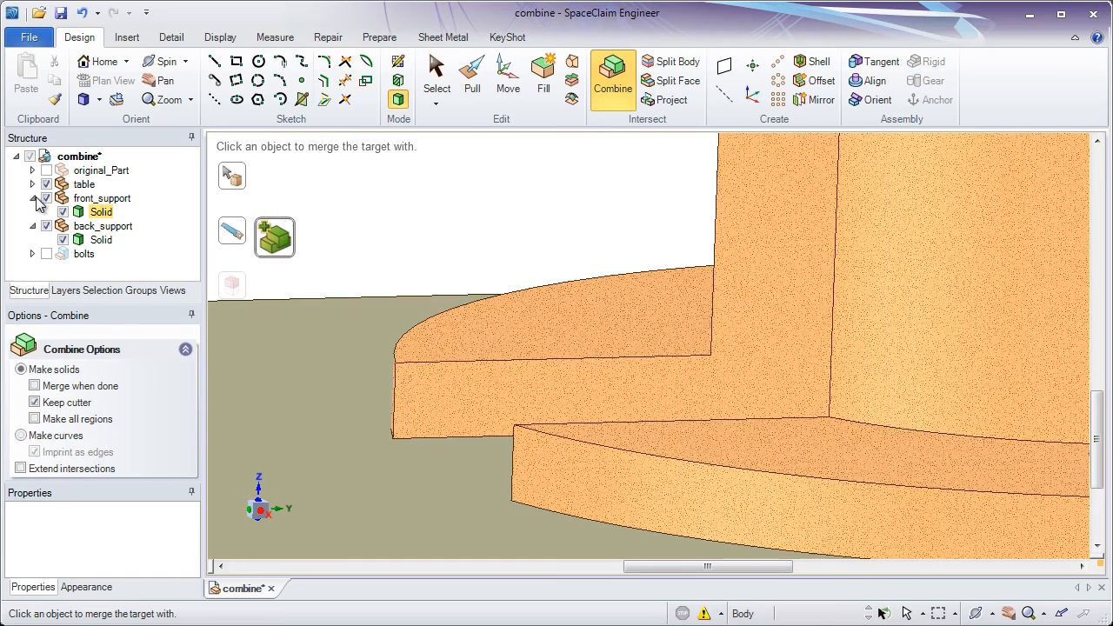
Expand the table component, try merging its plate into the front support, and undo that merge.
left_click(32, 184)
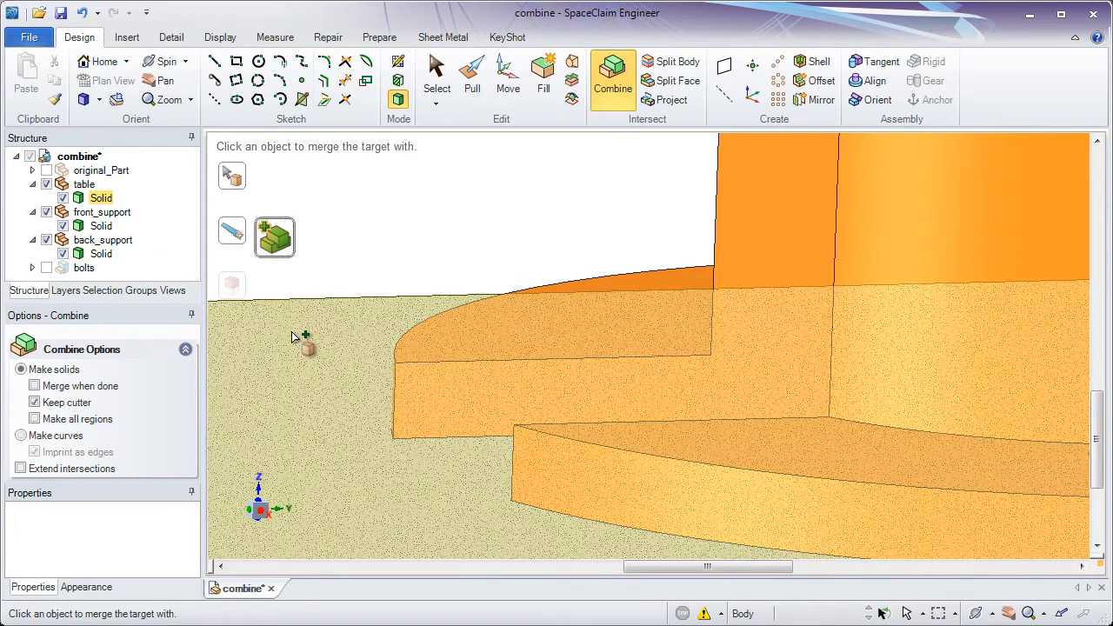
left_click(292, 335)
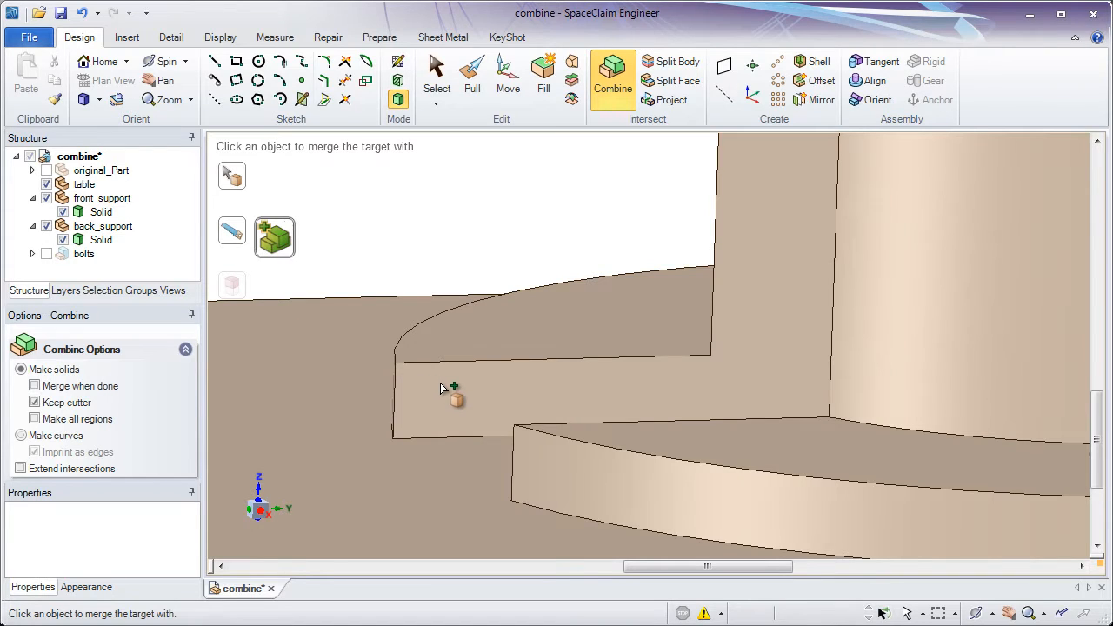
left_click(83, 13)
left_click(364, 201)
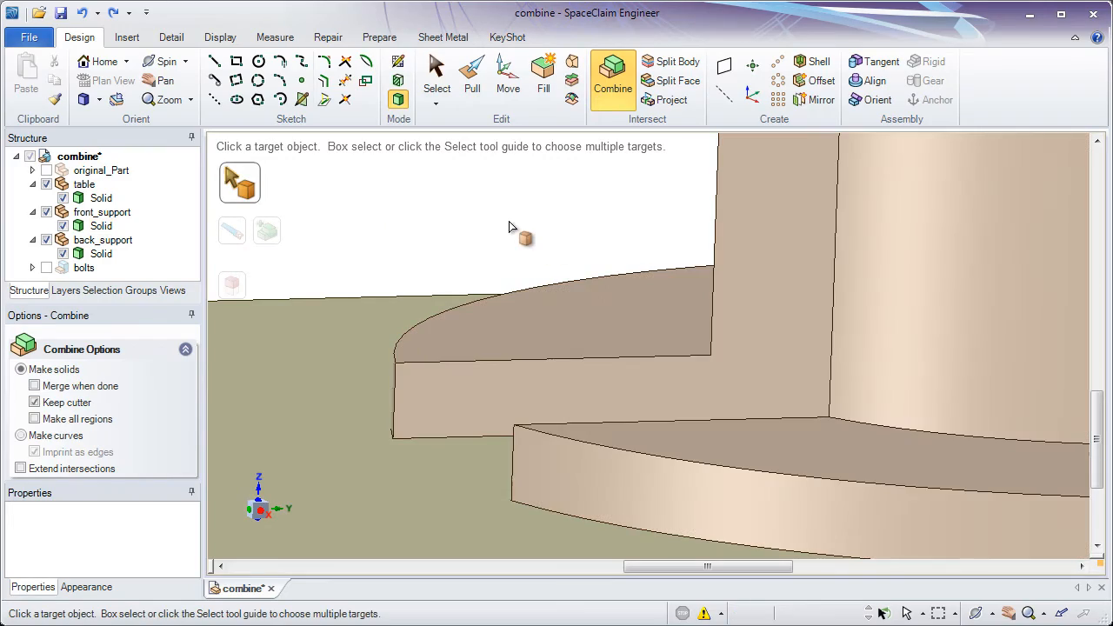
Show the hidden original_Part component together with the table and the two supports.
left_click(530, 383)
scroll(487, 278, "down", 5)
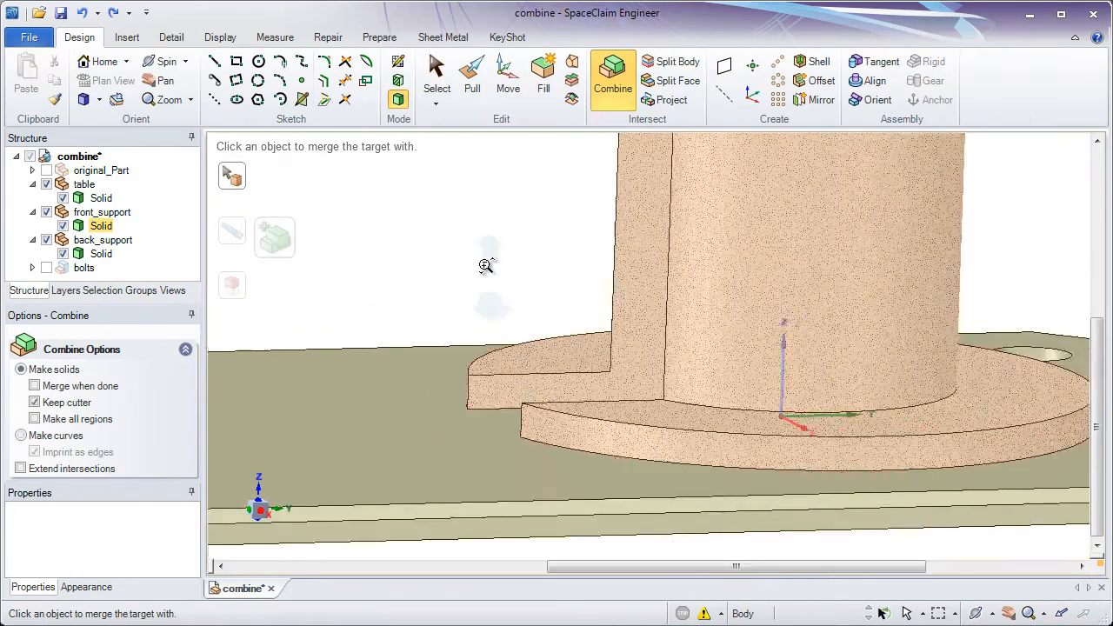
middle_click_drag(446, 206, 404, 158, "ctrl")
middle_click_drag(457, 241, 539, 284, "shift")
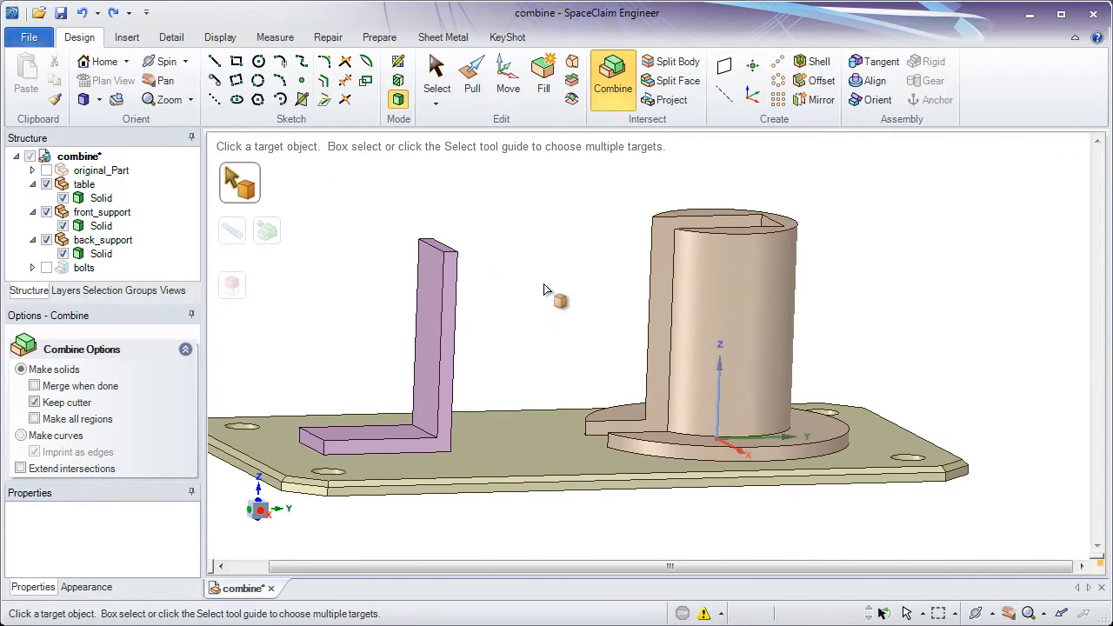
scroll(565, 270, "up", 2)
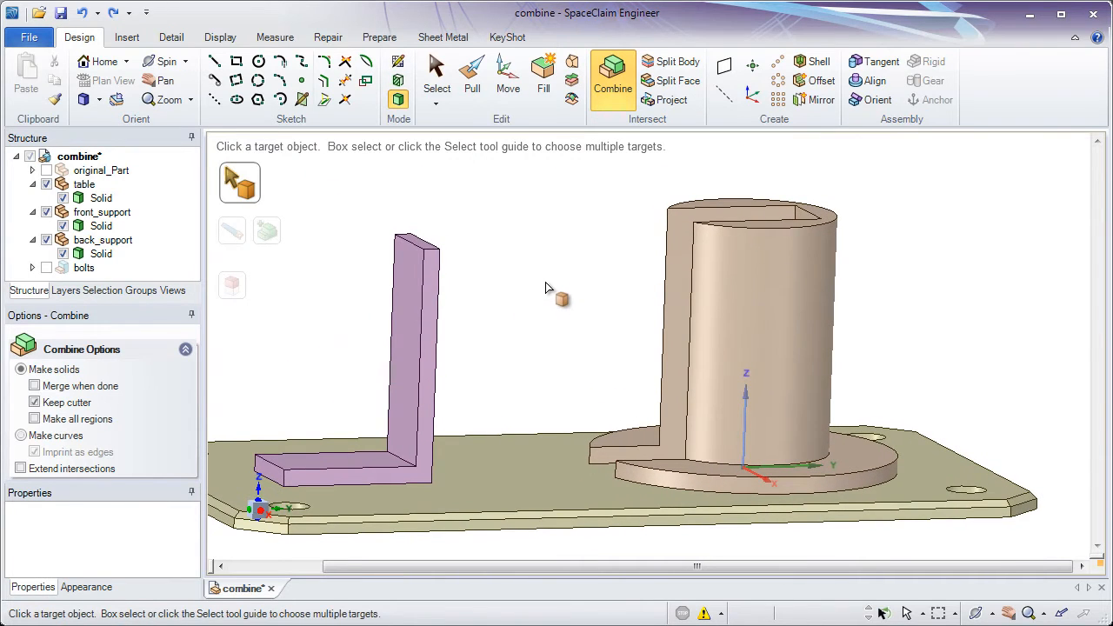
left_click(47, 170)
left_click(47, 172)
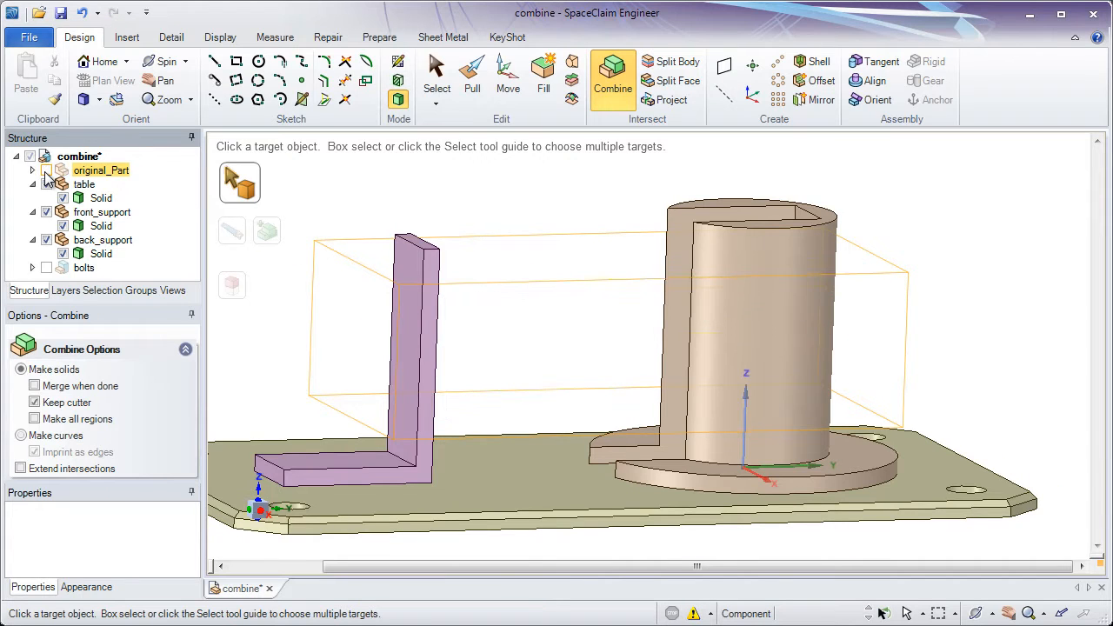
left_click(47, 172)
left_click(47, 172)
left_click(46, 173)
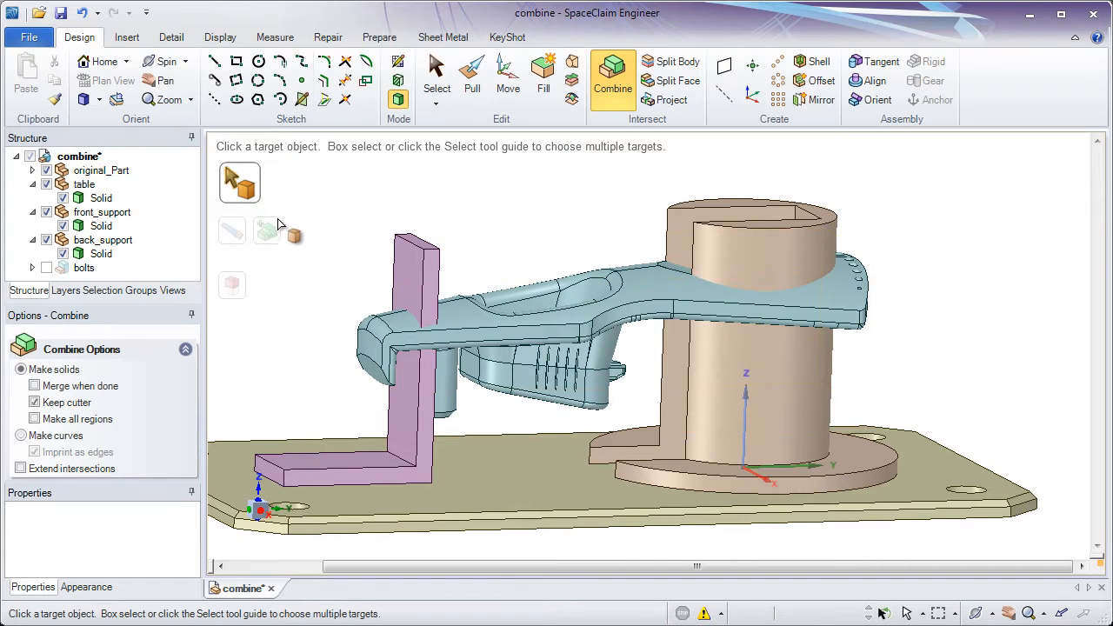
Cut the back support with the original part using Combine, keeping the cutter.
middle_click_drag(310, 225, 366, 212, "shift")
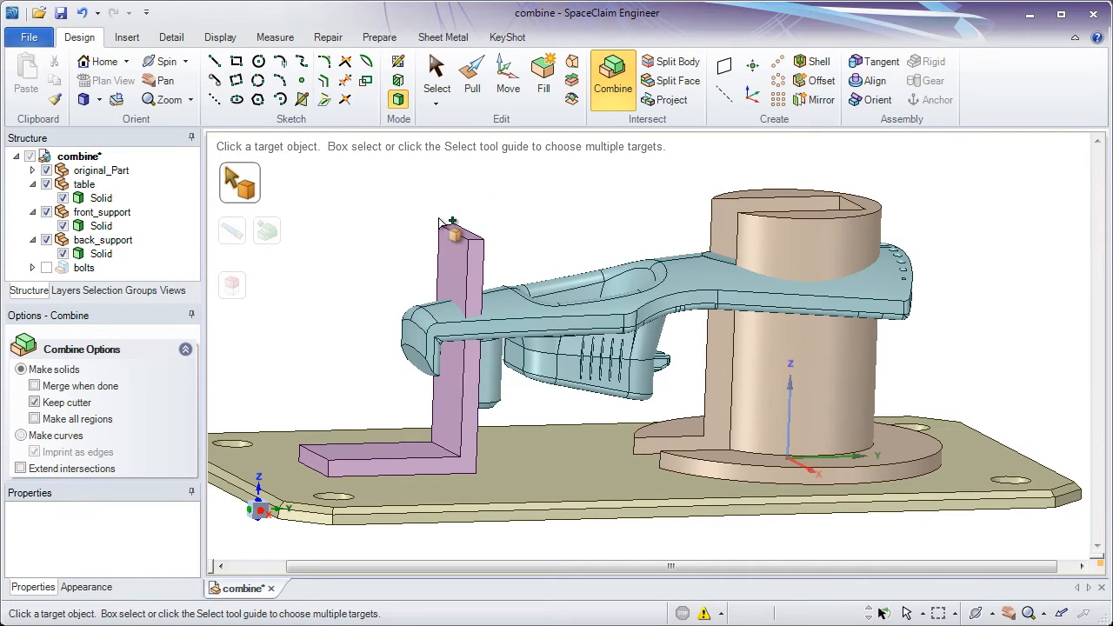
middle_click_drag(439, 219, 362, 246, "ctrl")
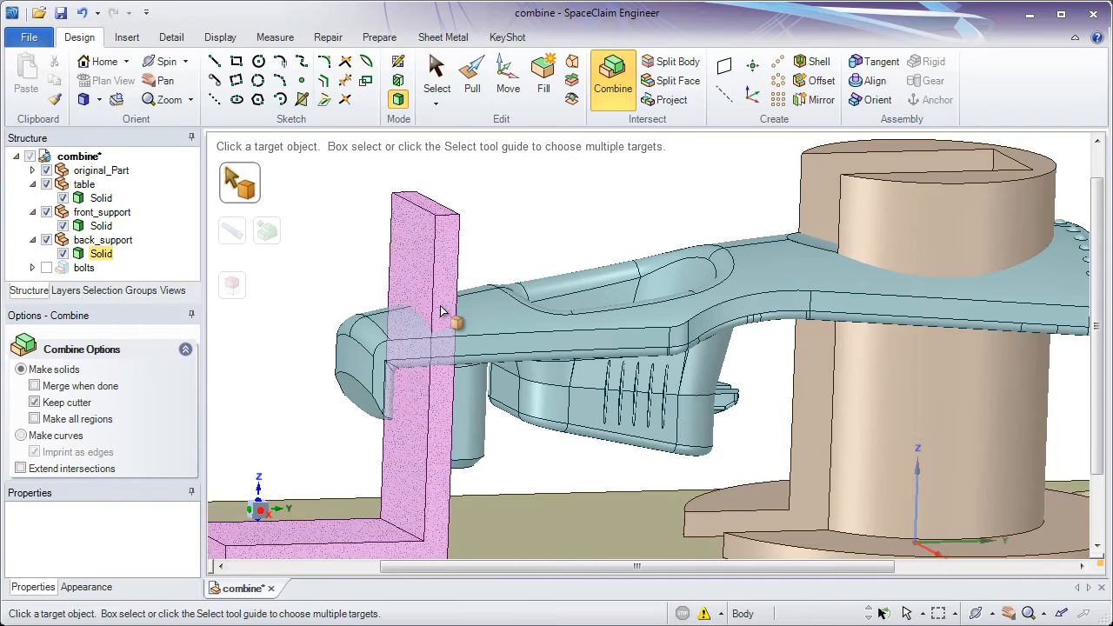
middle_click_drag(440, 311, 405, 263)
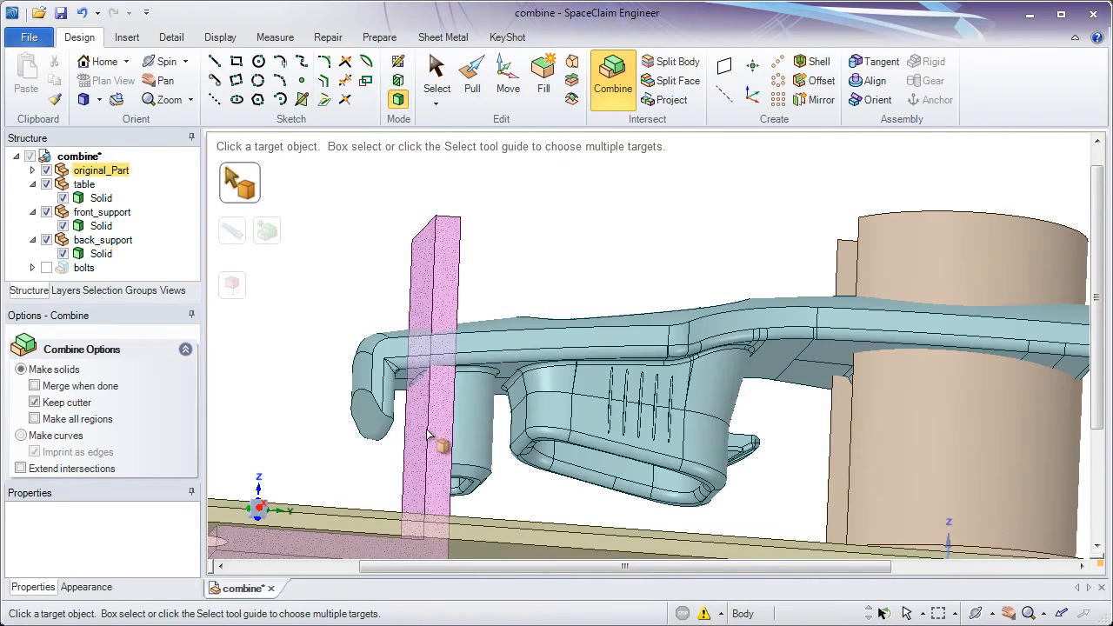
middle_click_drag(427, 318, 422, 243)
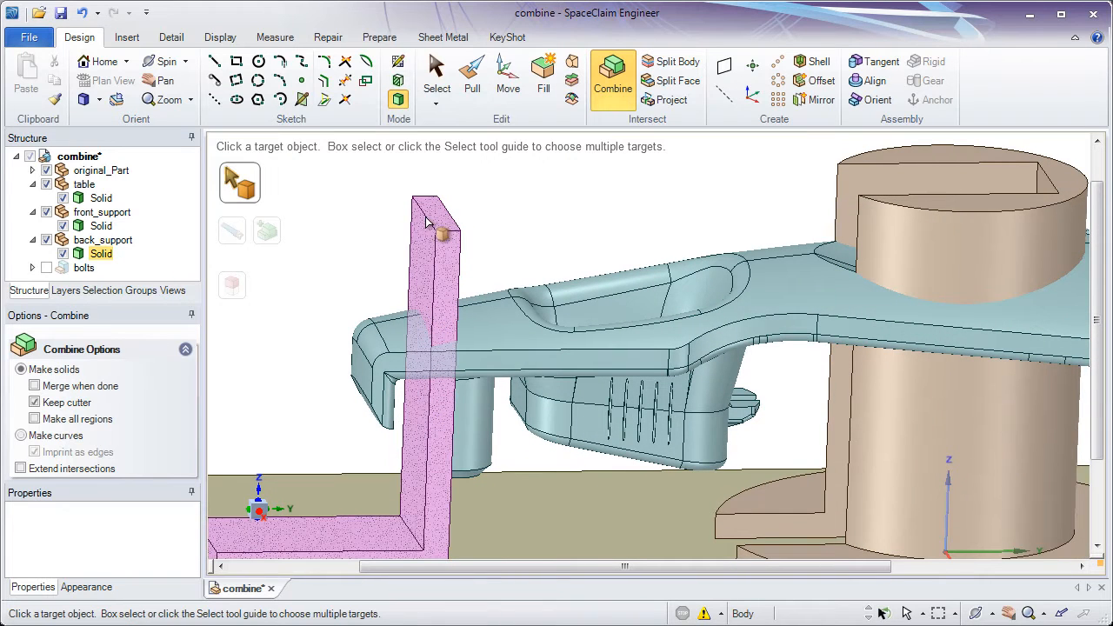
left_click(427, 241)
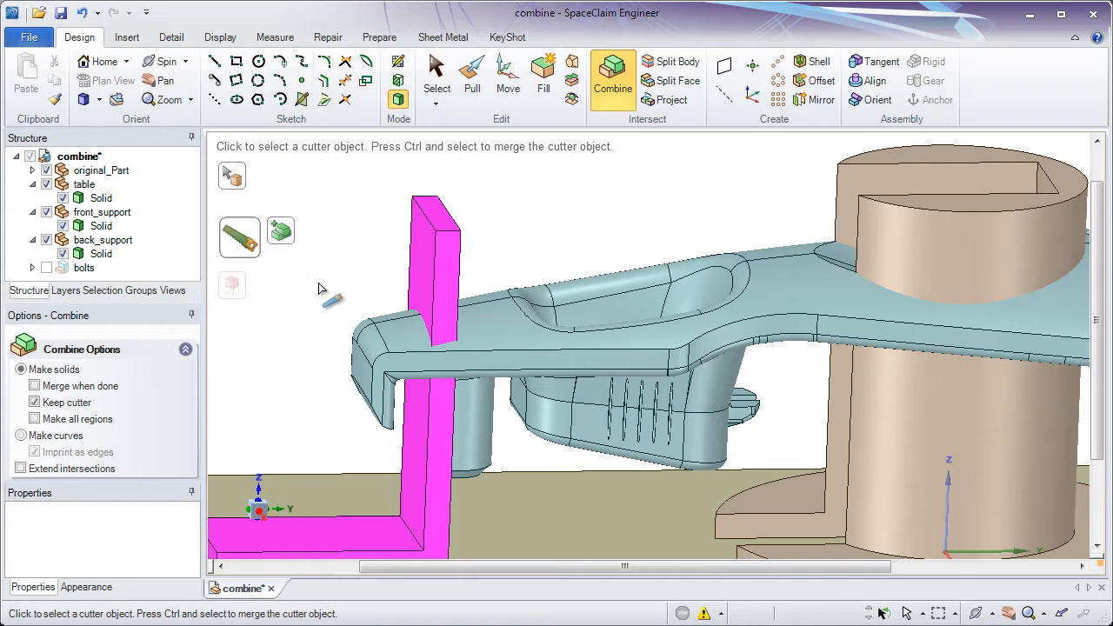
left_click(375, 339)
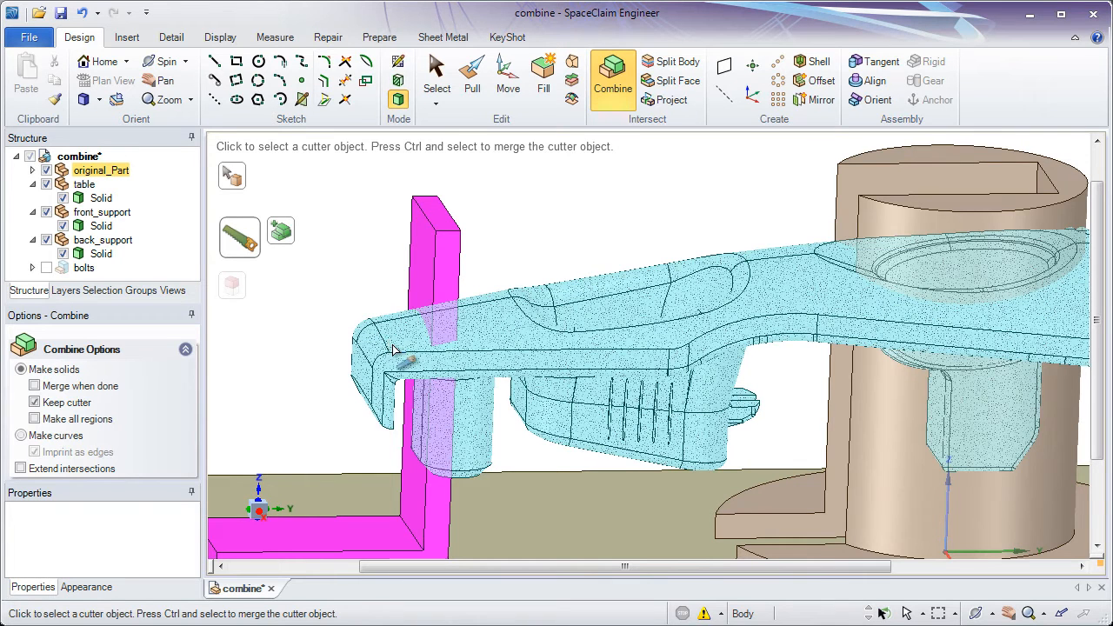
left_click(389, 348)
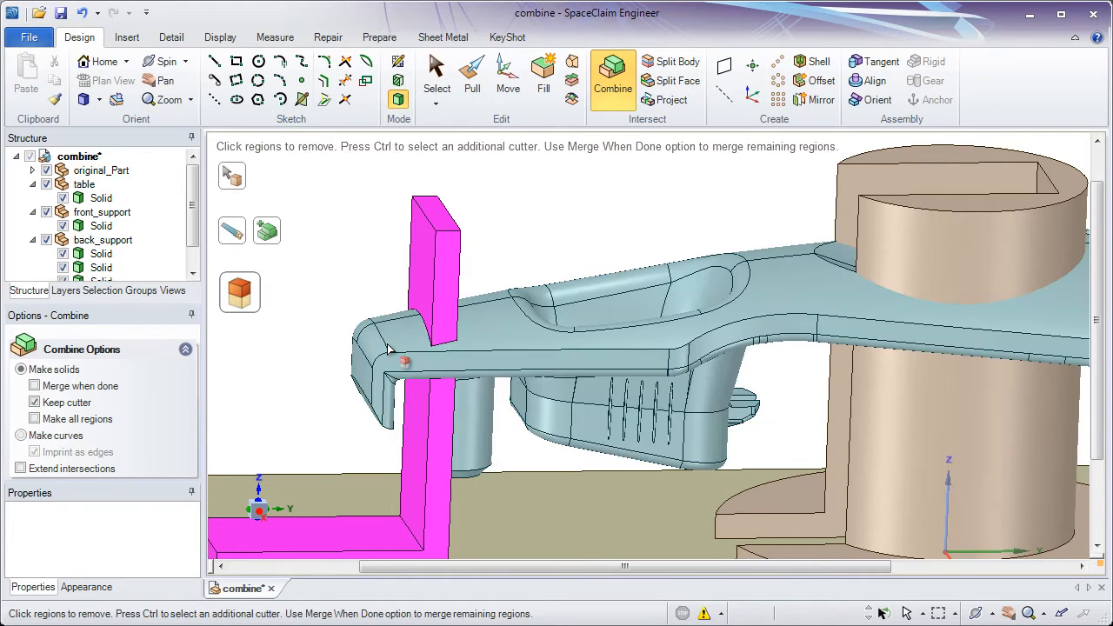
Hide original_Part and remove the back support's uppermost region and the region that overlapped the part, ending the cut.
left_click(439, 341)
scroll(196, 244, "down", 2)
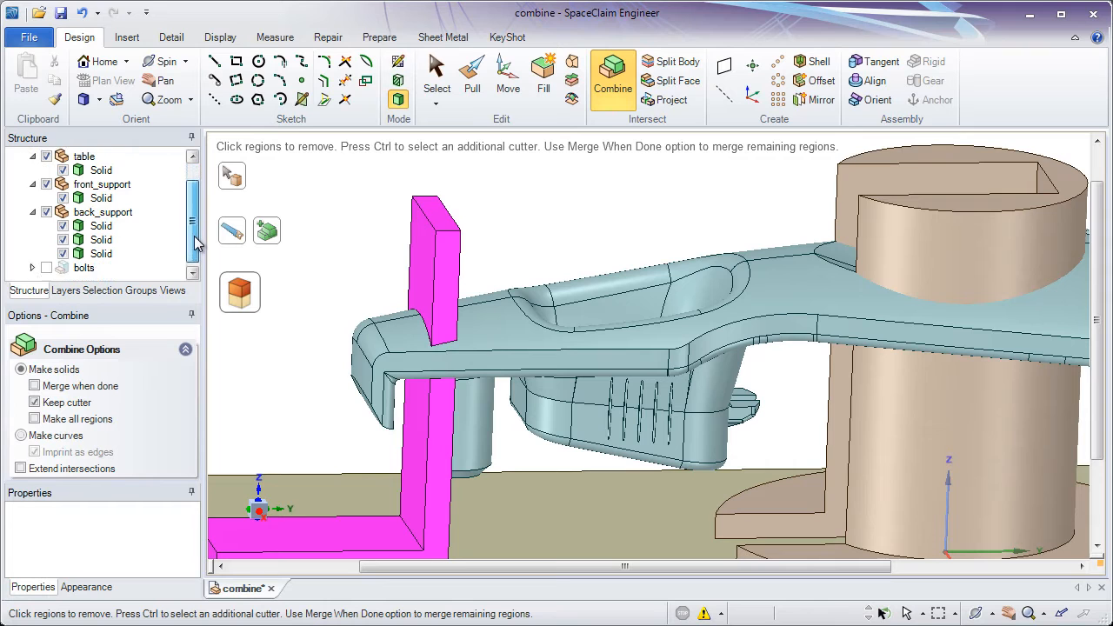
scroll(124, 187, "up", 2)
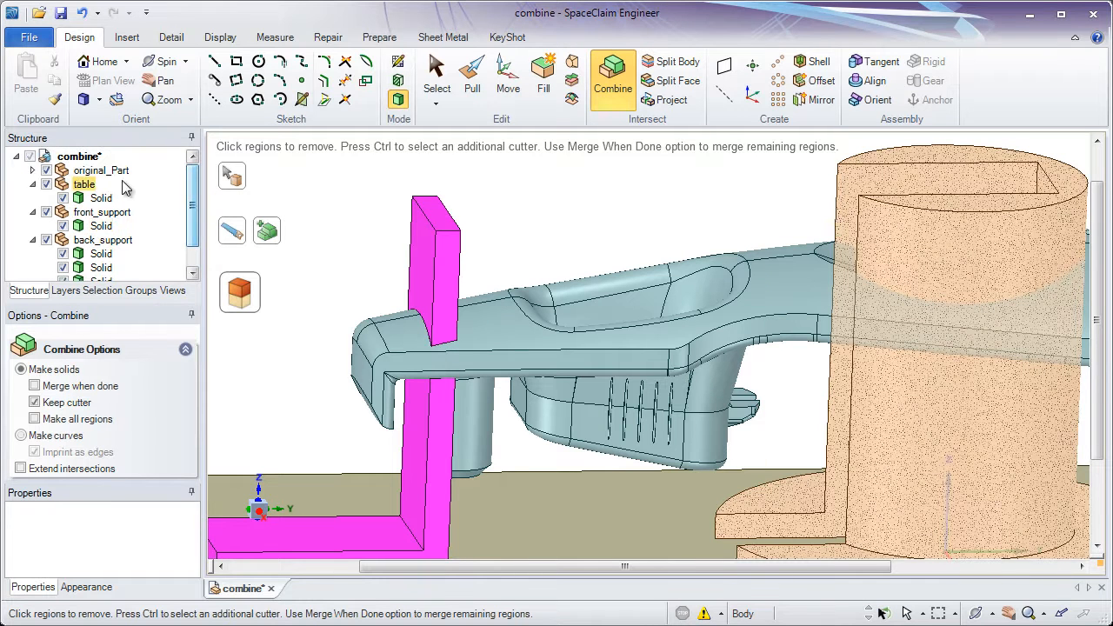
left_click(46, 170)
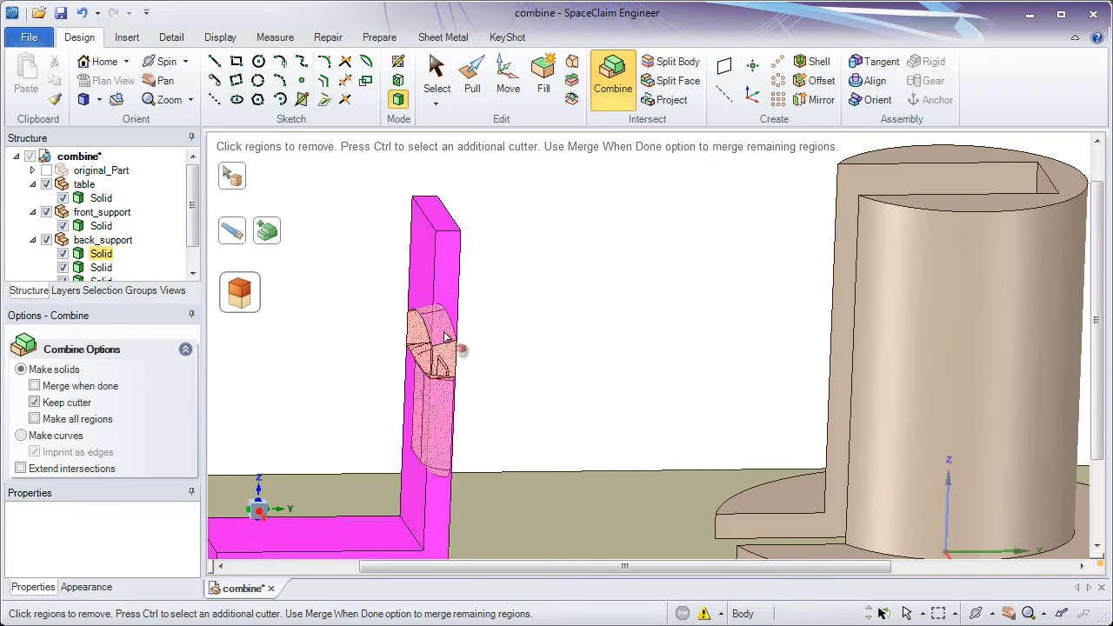
mouse_move(534, 342)
middle_mouse_down()
mouse_move(425, 350)
mouse_move(431, 335)
middle_mouse_up()
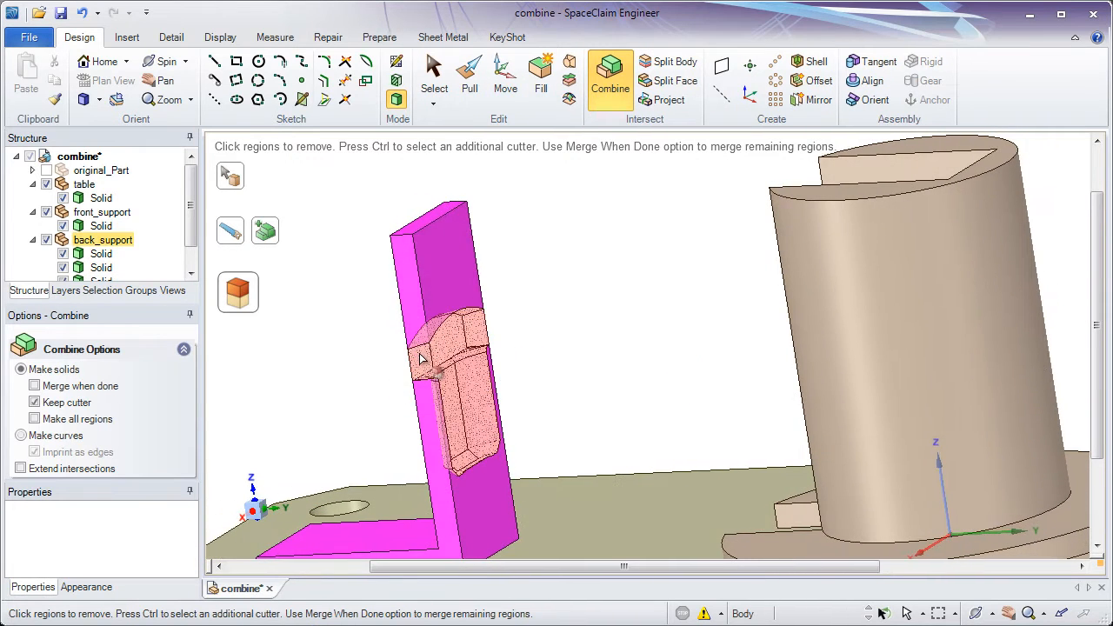
left_click(435, 297)
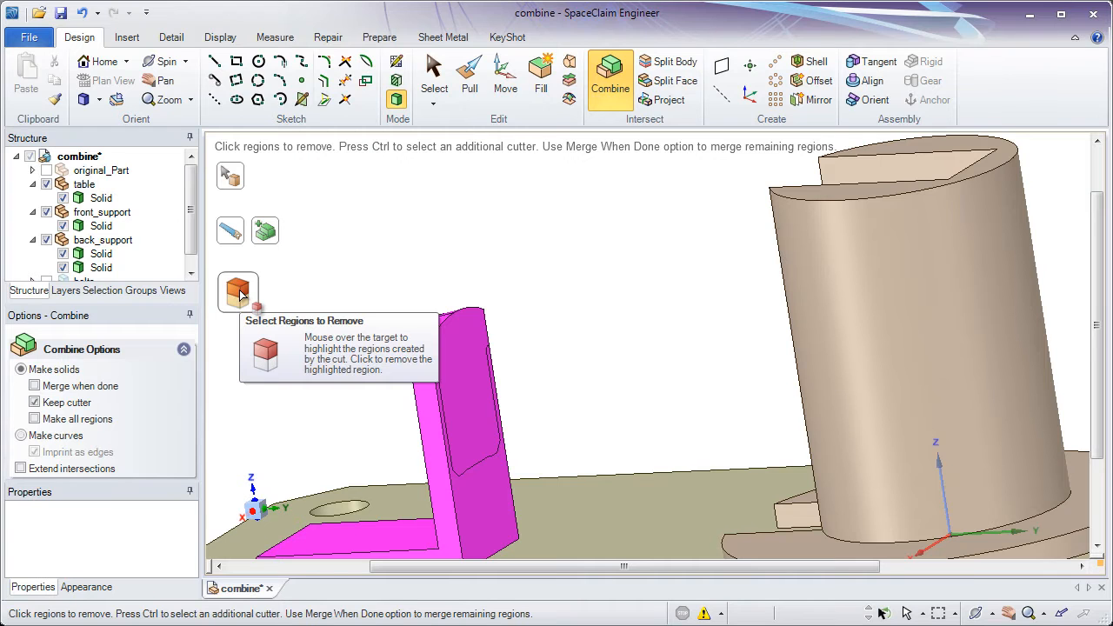
left_click(458, 343)
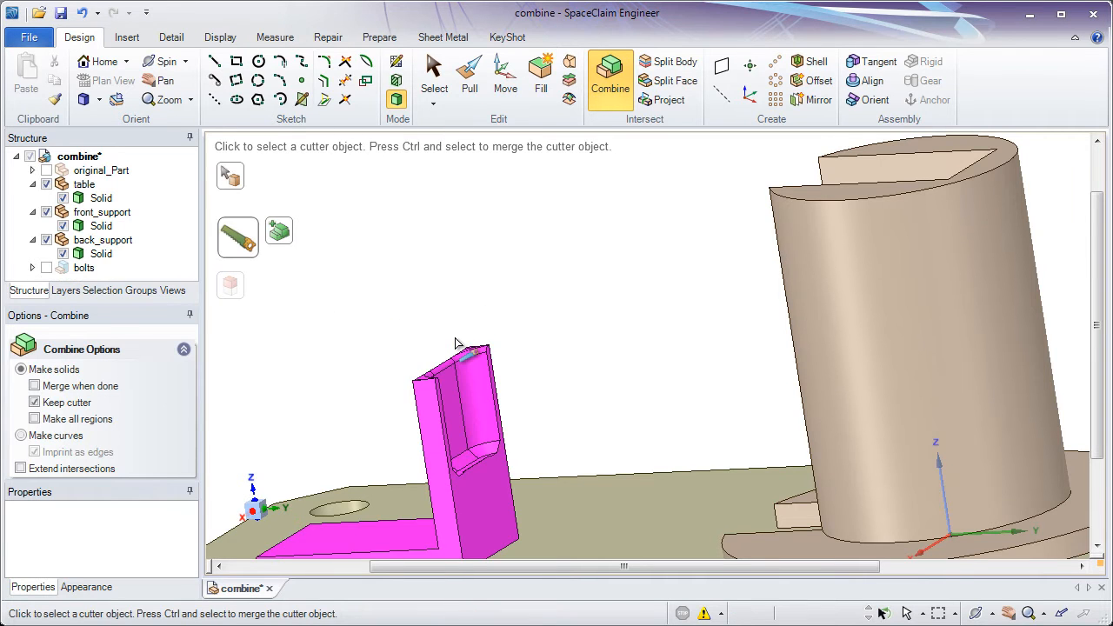
middle_click_drag(462, 368, 629, 351)
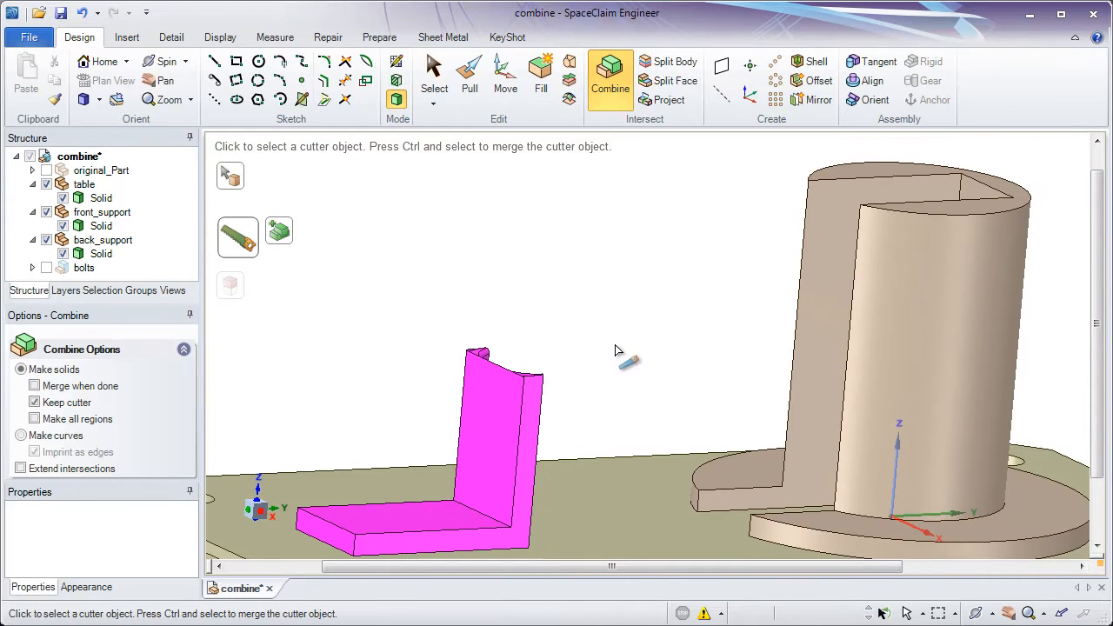
left_click(582, 345)
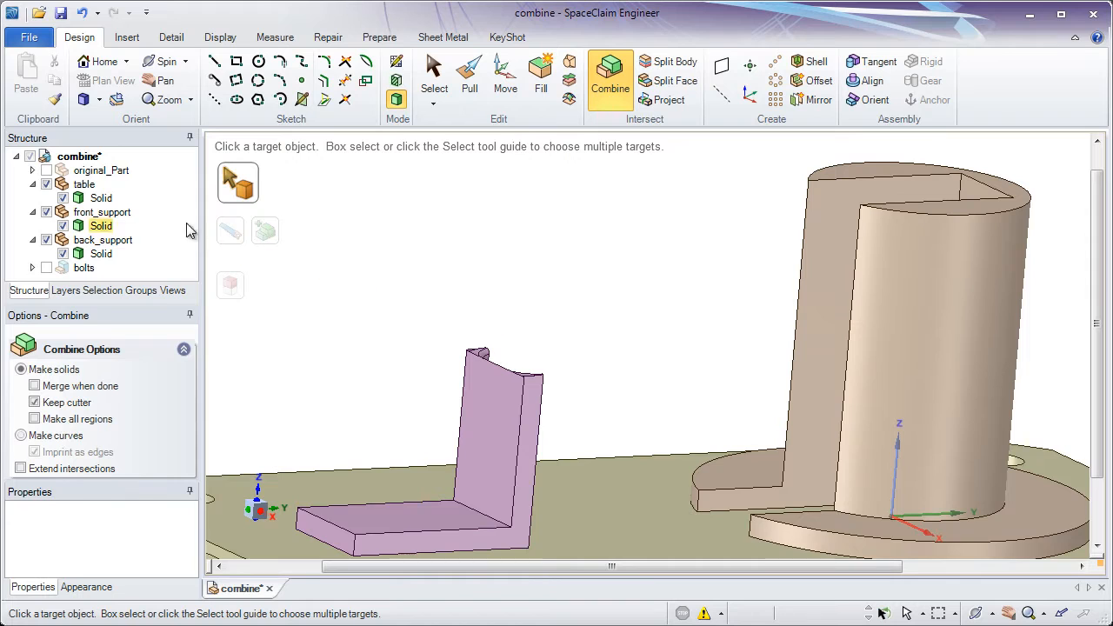
Show original_Part again and use it as the cutter to split the front support with Combine.
left_click(46, 171)
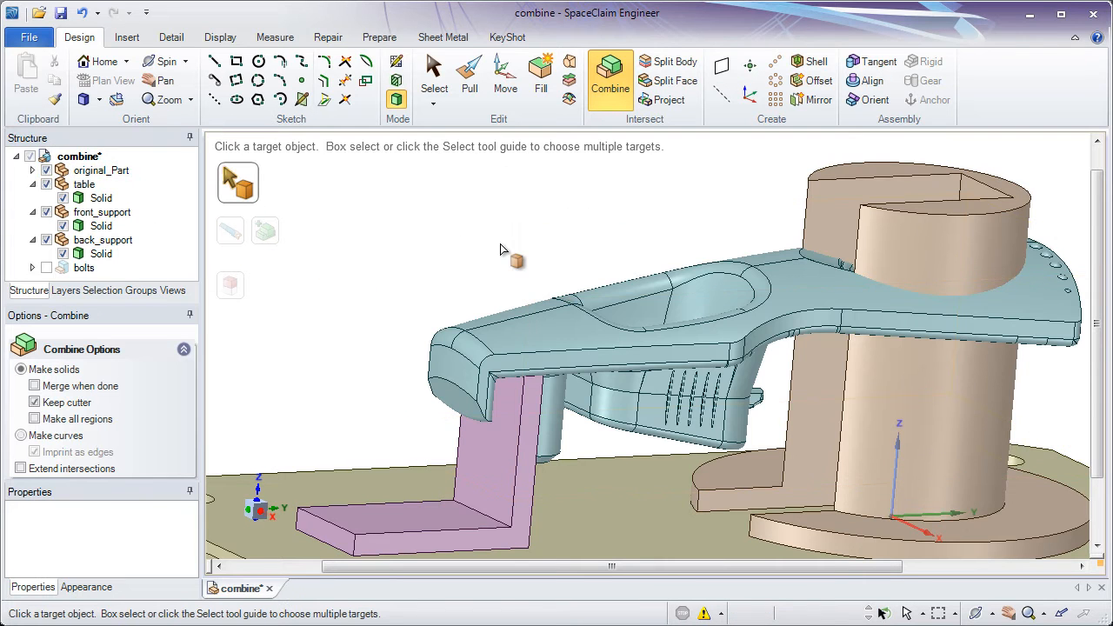
middle_click_drag(591, 261, 509, 253, "shift")
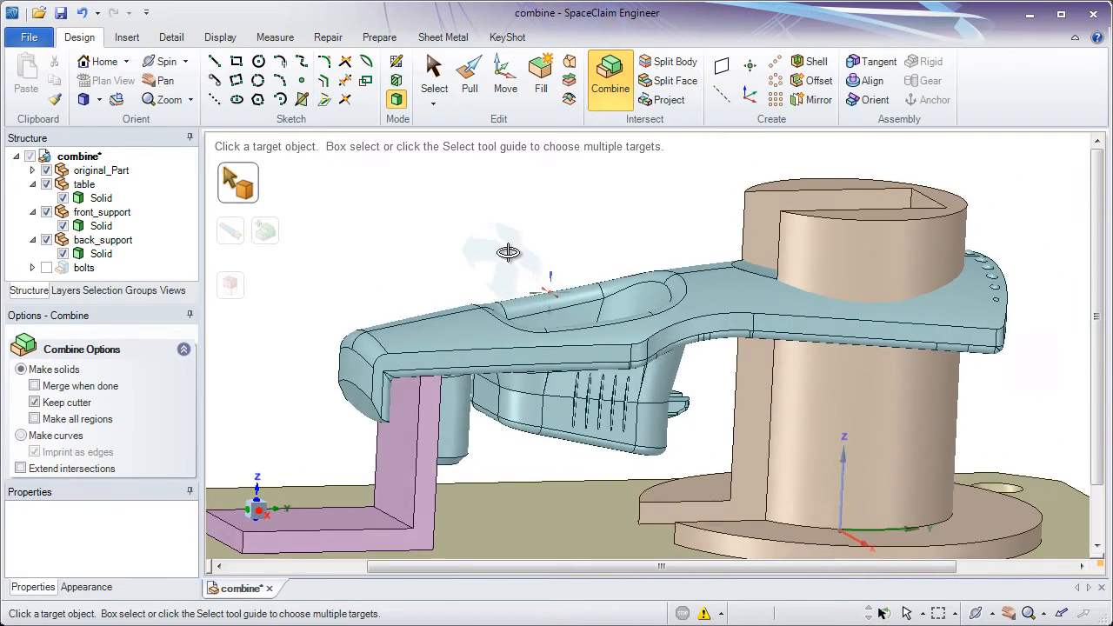
middle_click_drag(771, 269, 621, 311)
left_click(733, 262)
key("Escape")
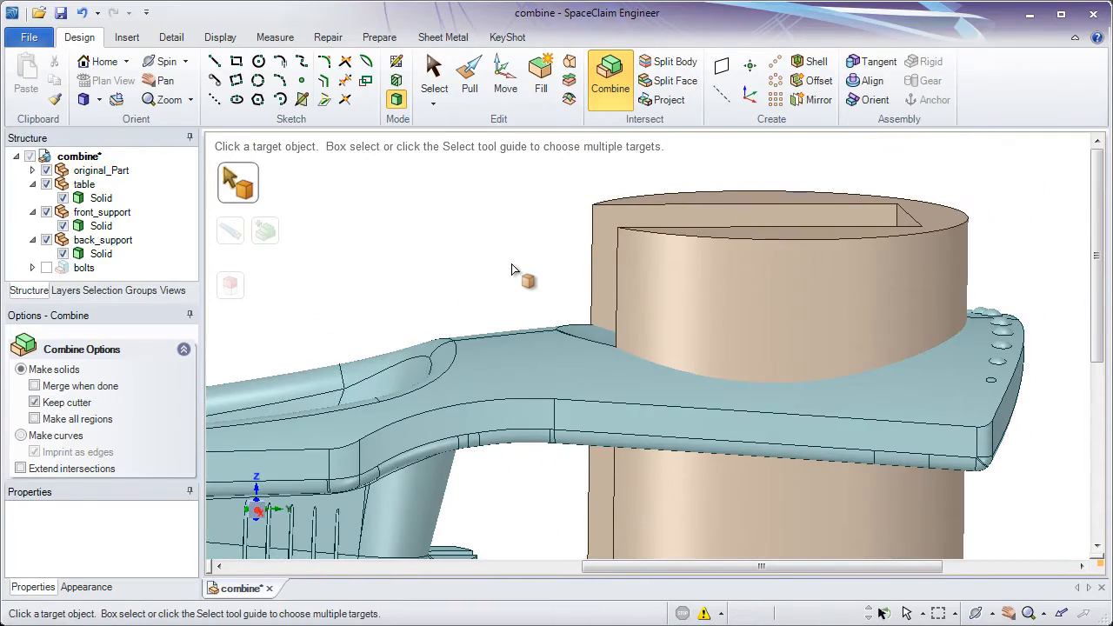
left_click(620, 230)
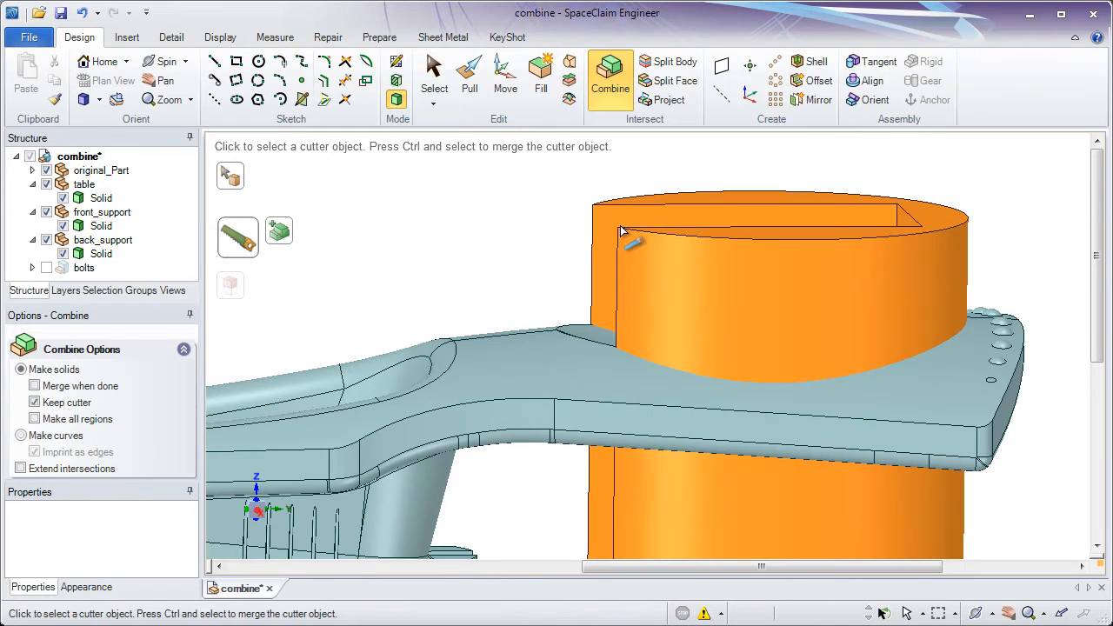
left_click(501, 365)
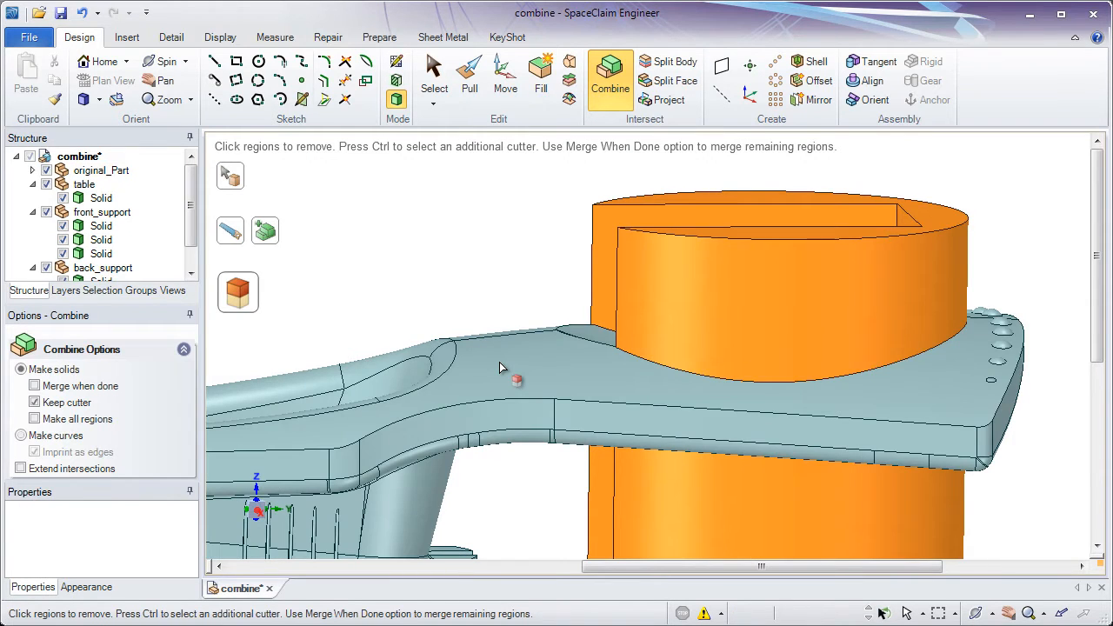
Hide original_Part, end the cut and delete the uppermost solid of the front support.
left_click(47, 171)
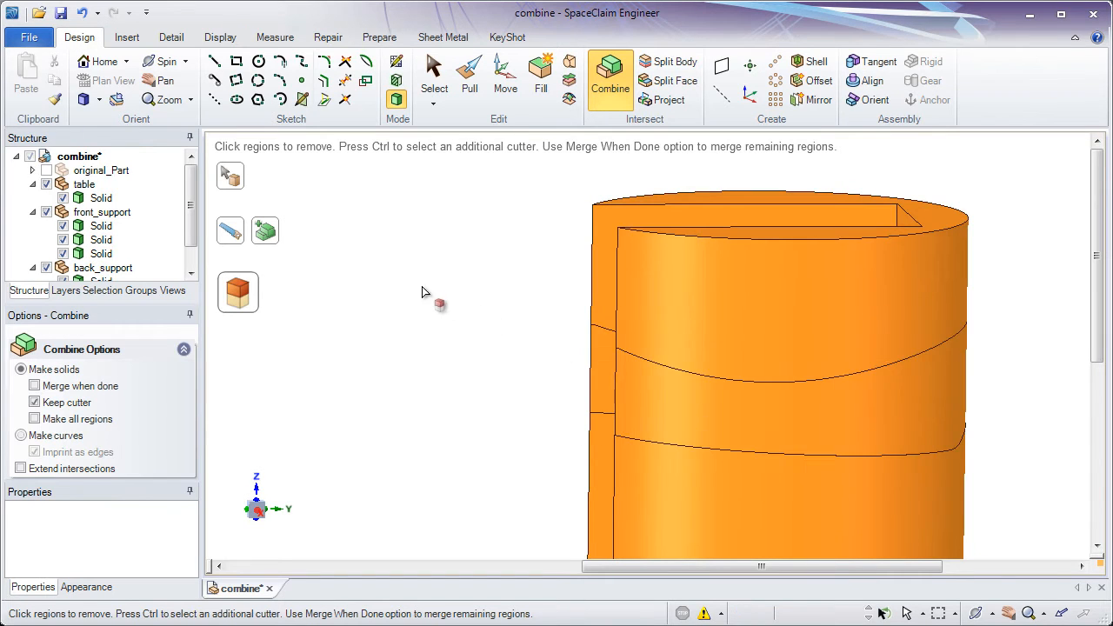
left_click(362, 233)
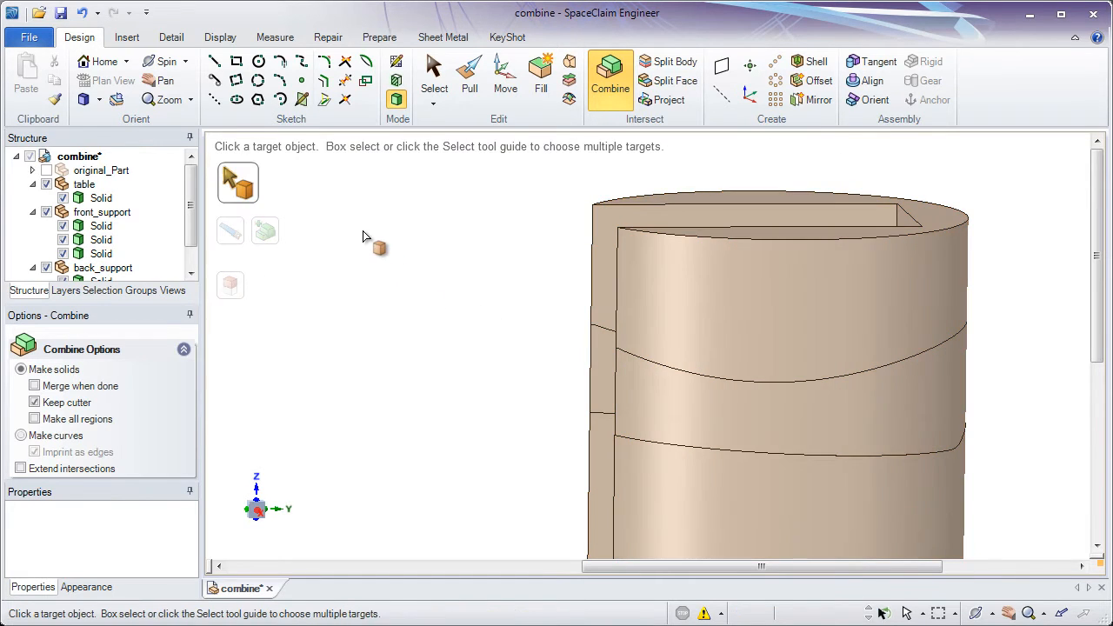
left_click(434, 77)
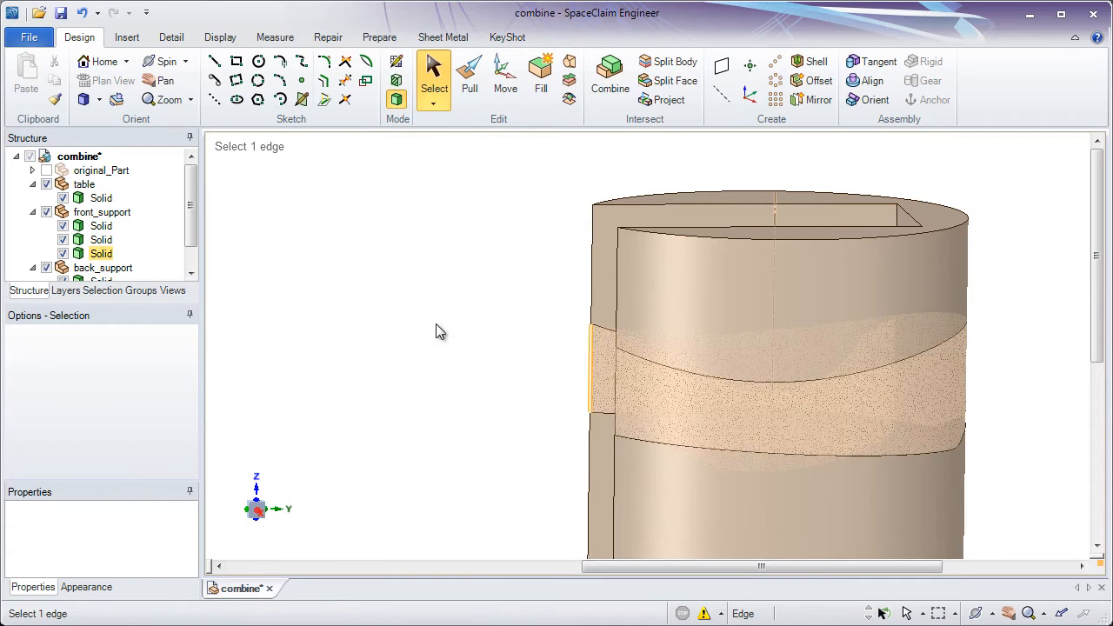
left_click(108, 228)
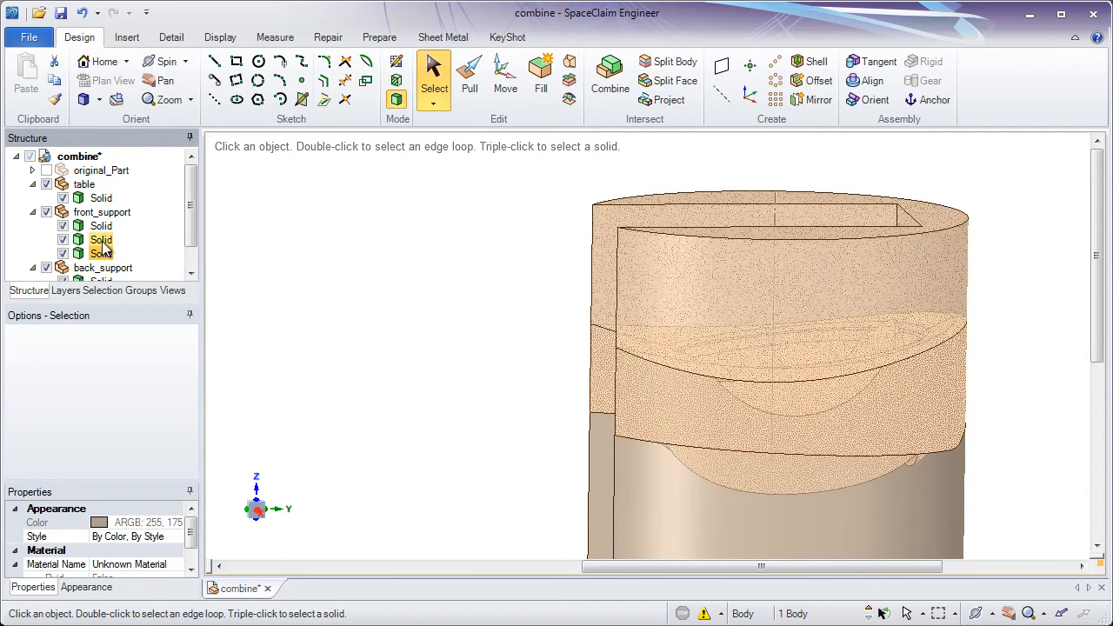
left_click(103, 227)
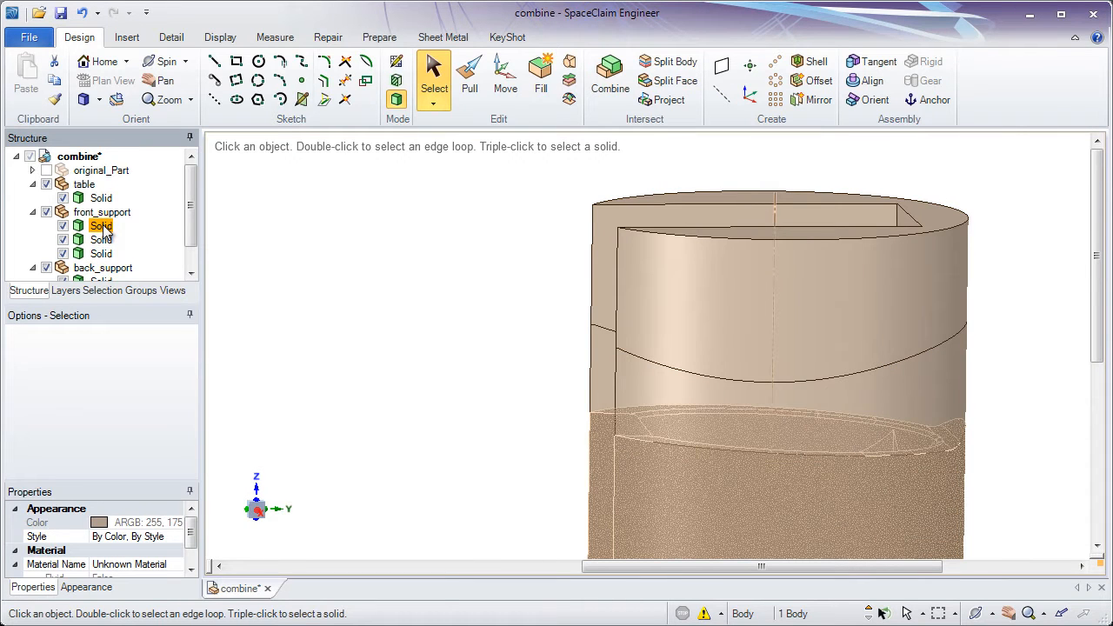
left_click(102, 243)
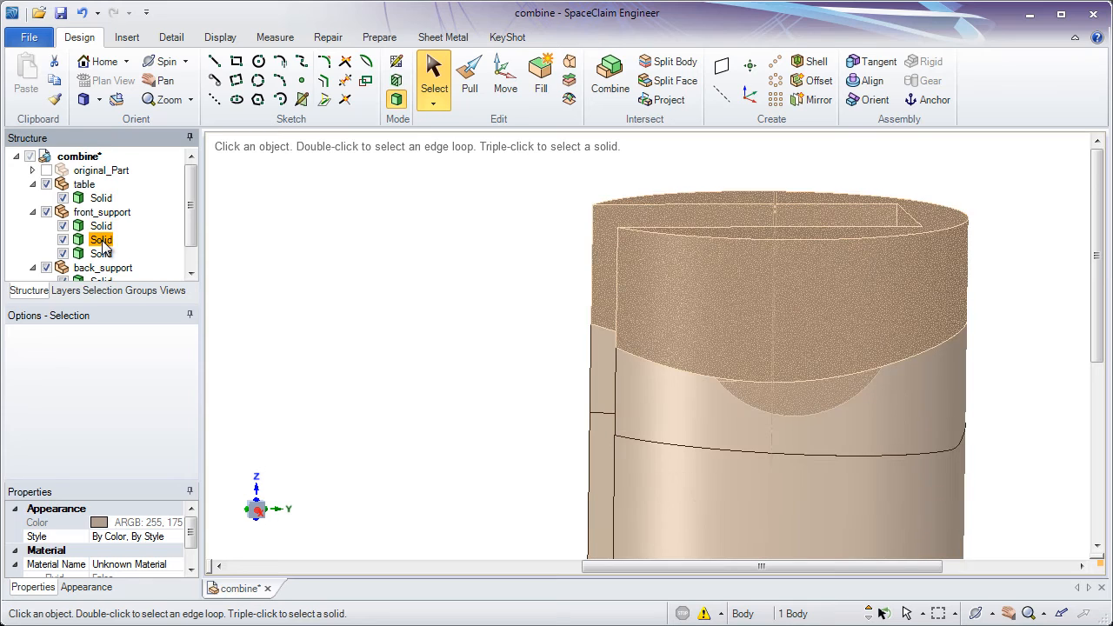
right_click(102, 244)
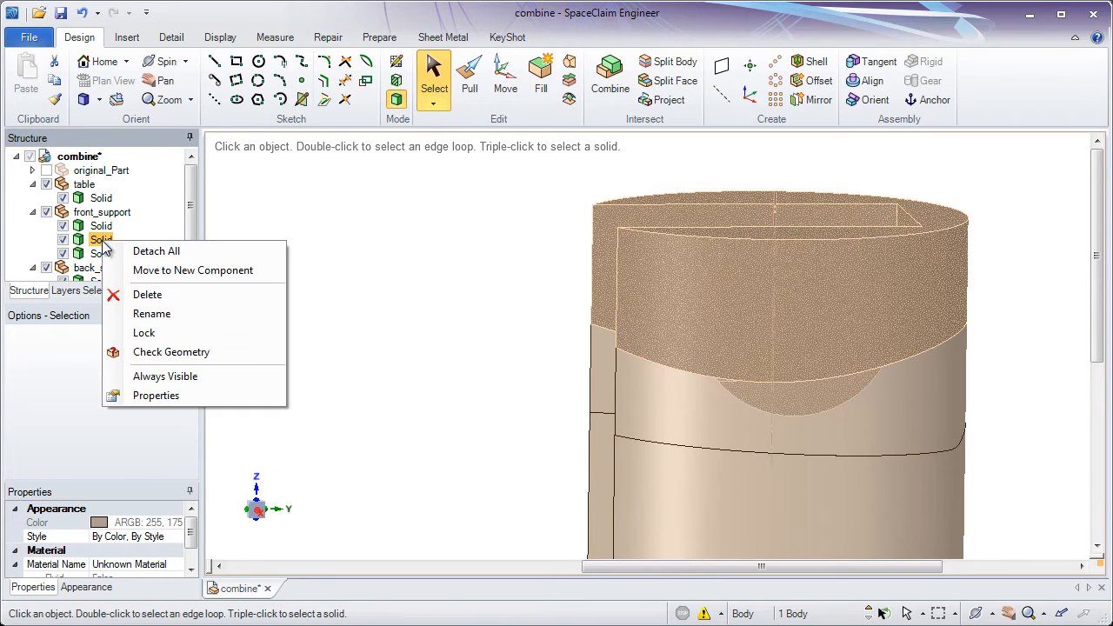
left_click(166, 298)
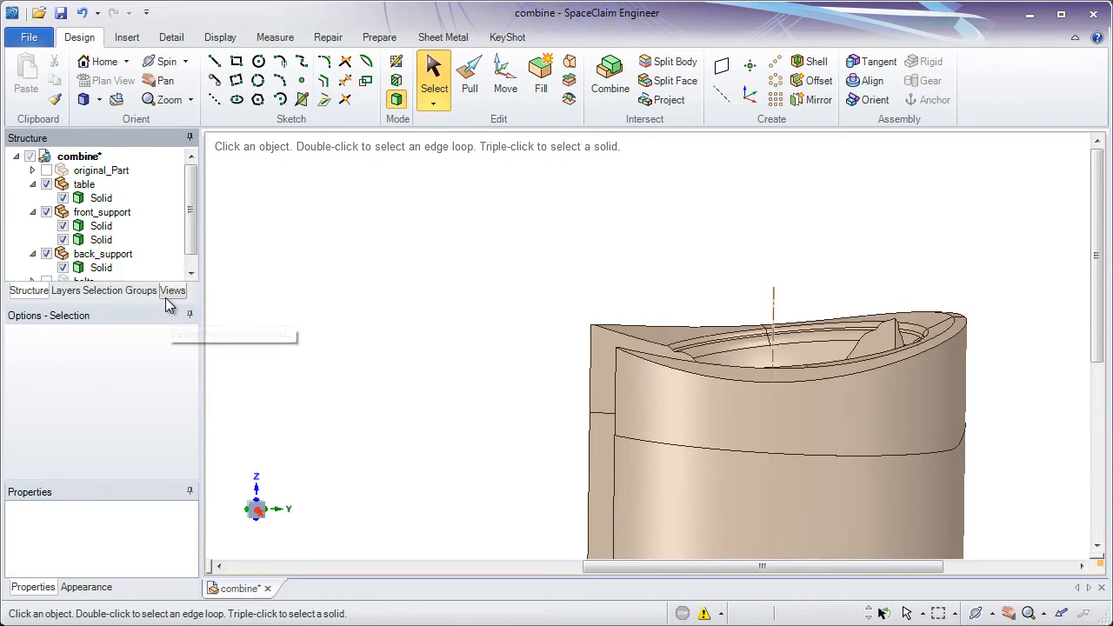
Delete the remaining upper solid of the front support, where the original part passed through the cylinder.
left_click(105, 243)
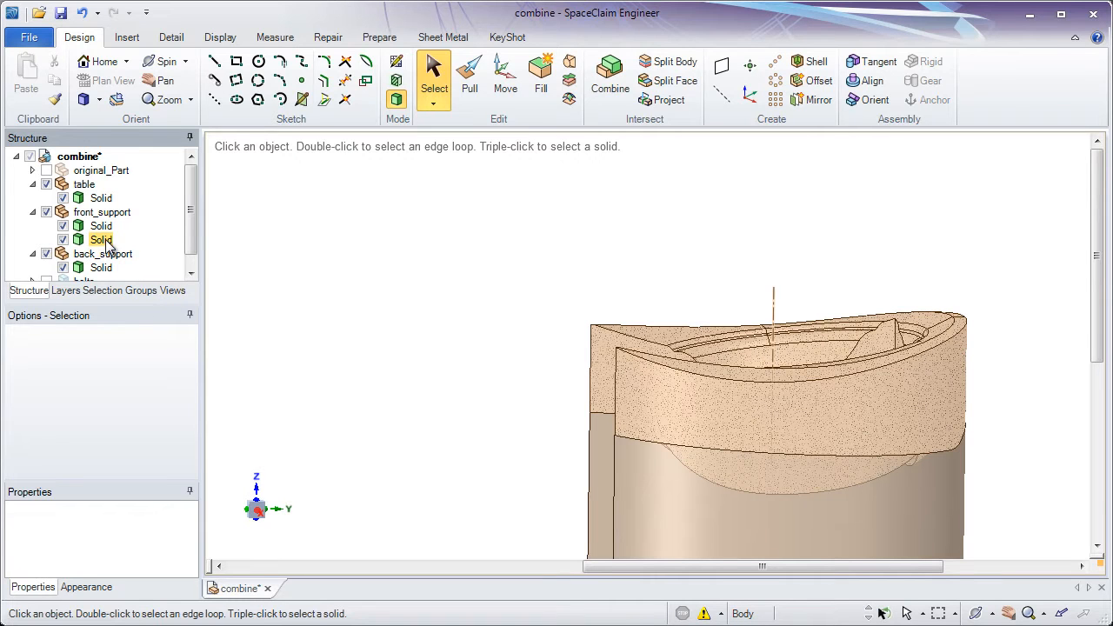
right_click(108, 248)
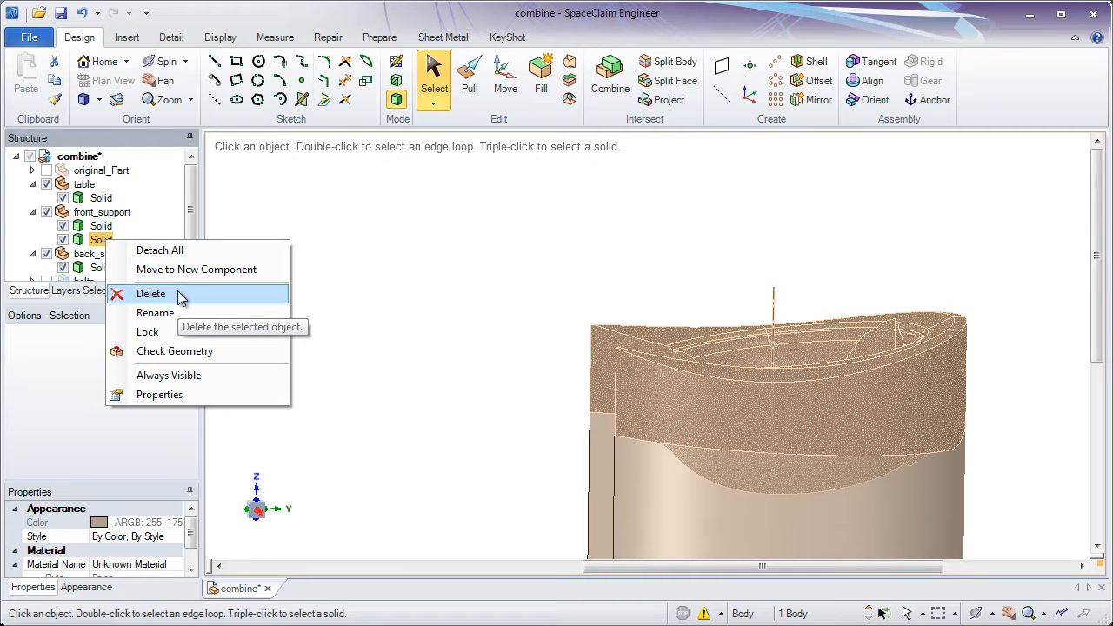
left_click(152, 293)
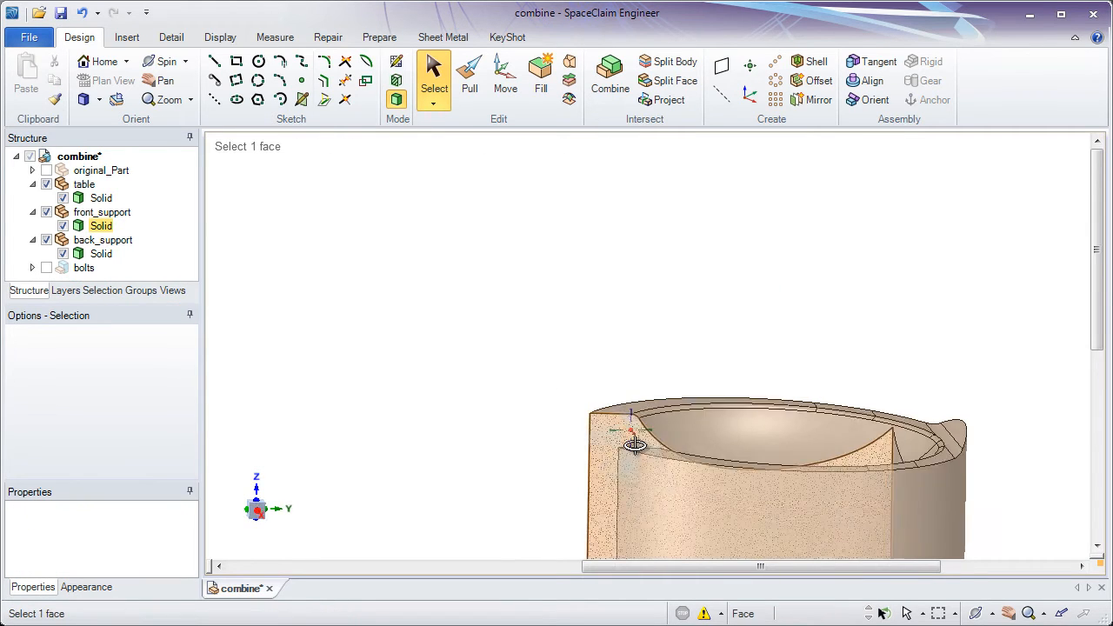
middle_click_drag(634, 447, 736, 354)
middle_click_drag(650, 424, 656, 377, "ctrl")
middle_click_drag(657, 378, 635, 332, "shift")
middle_click_drag(634, 332, 630, 253, "shift")
middle_click_drag(629, 253, 655, 259, "shift")
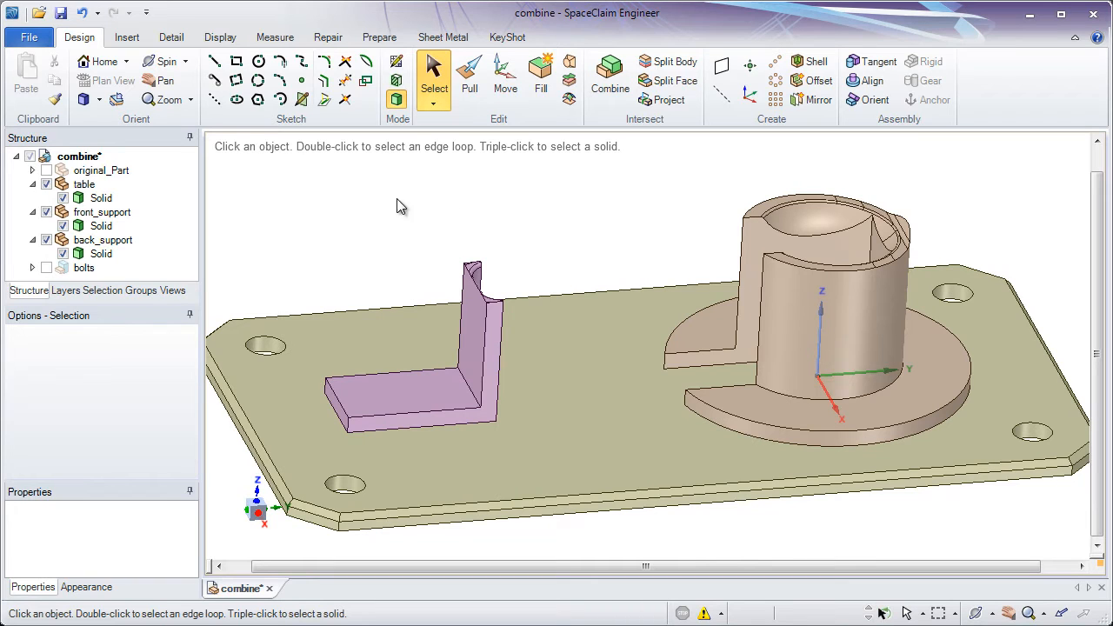
Show the bolts and start Combine with the back support, front support and table as targets.
left_click(47, 268)
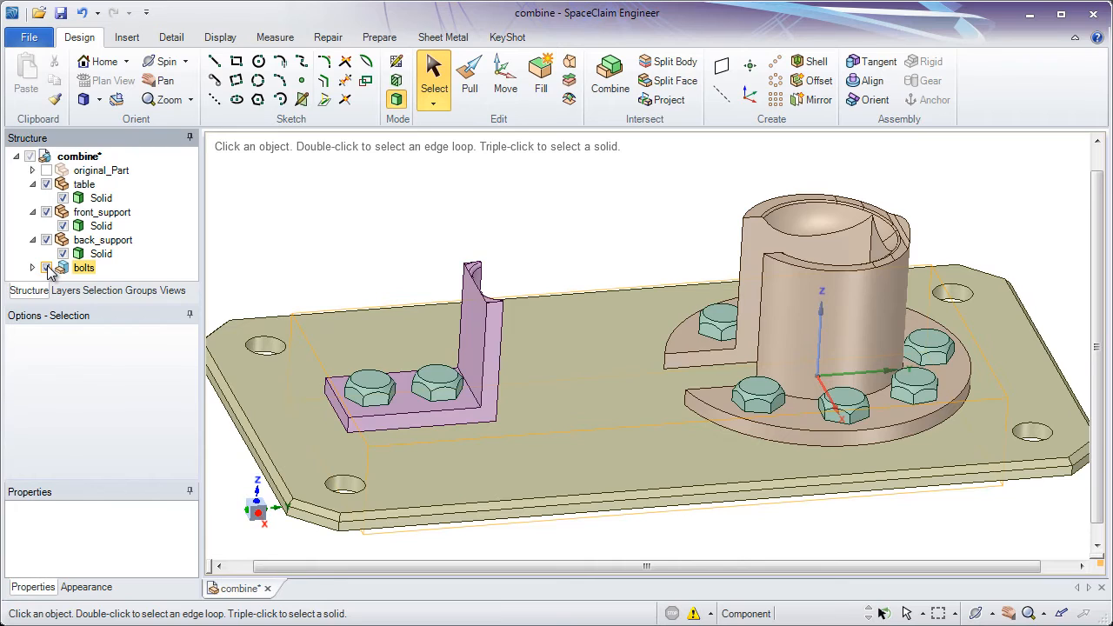
left_click(47, 267)
left_click(47, 268)
left_click(47, 268)
left_click(46, 269)
left_click(611, 83)
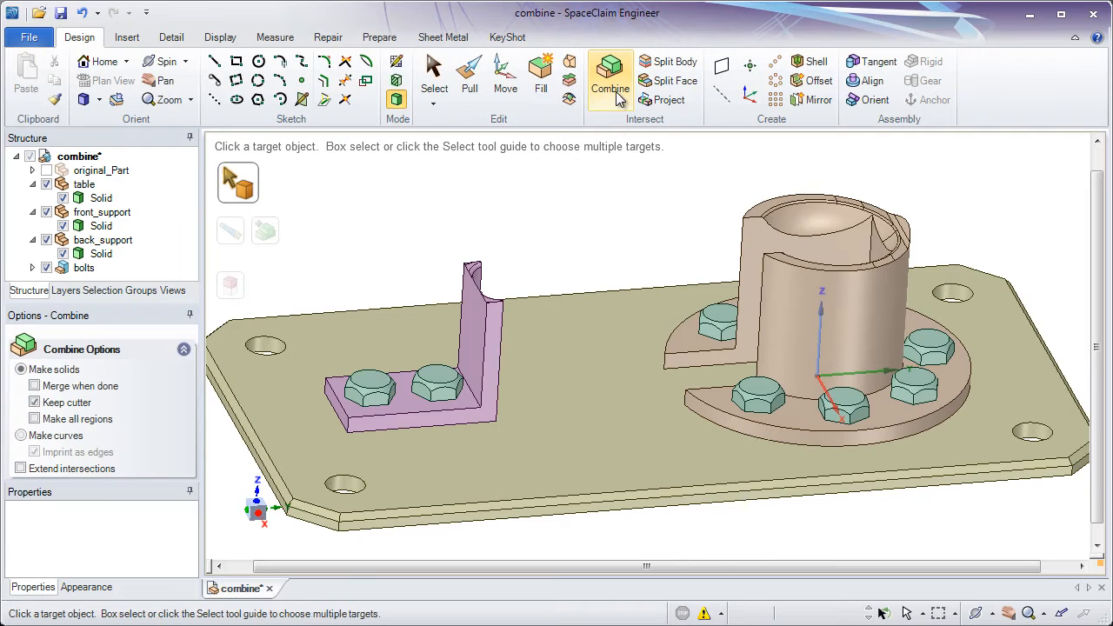
middle_click_drag(401, 242, 430, 225)
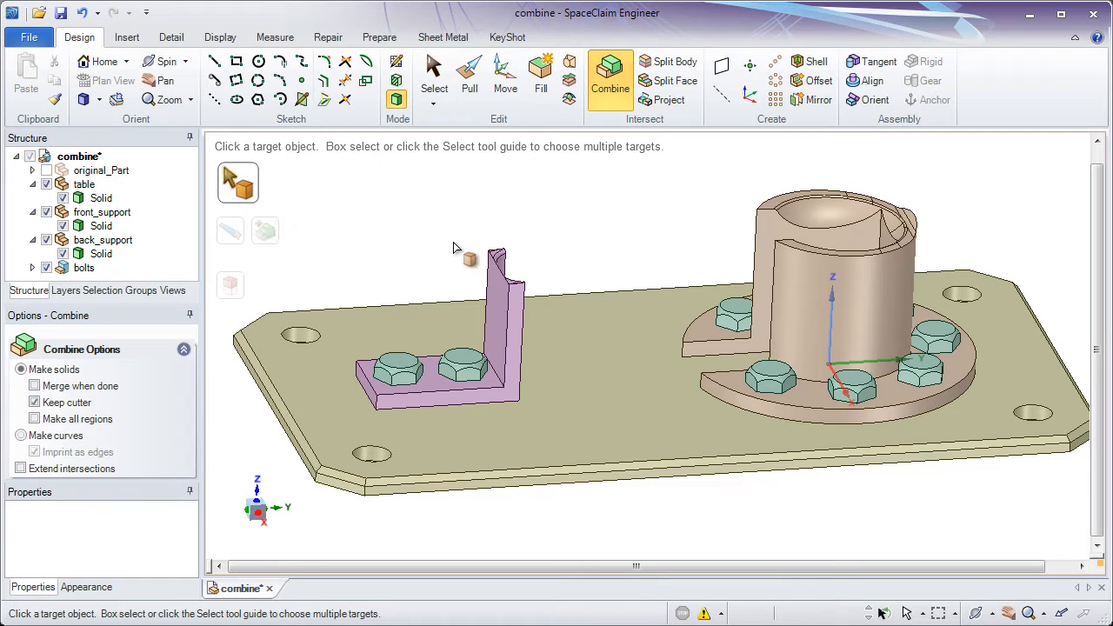
left_click(497, 289)
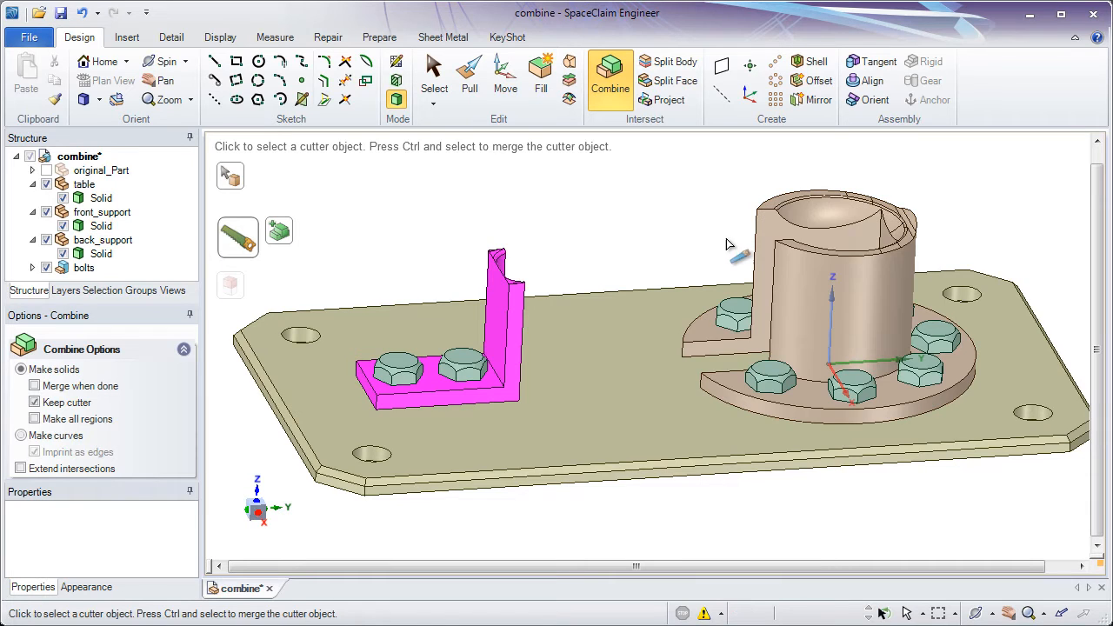
left_click(239, 183)
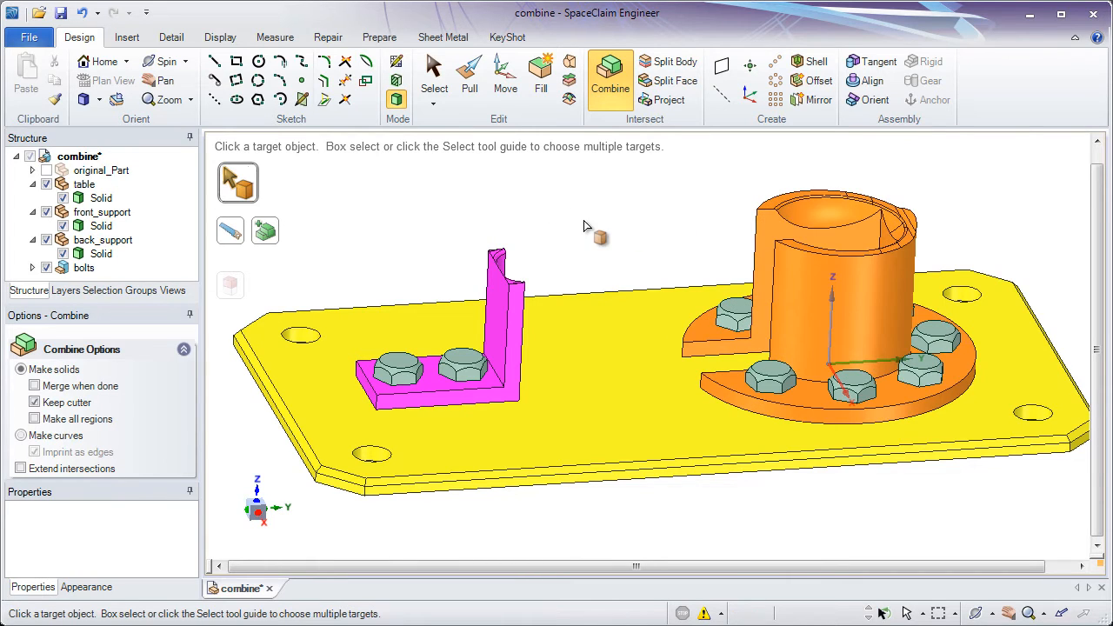
Cut the three target solids with all the bolts as cutters, selecting the bolts together with one selection box.
left_click(233, 238)
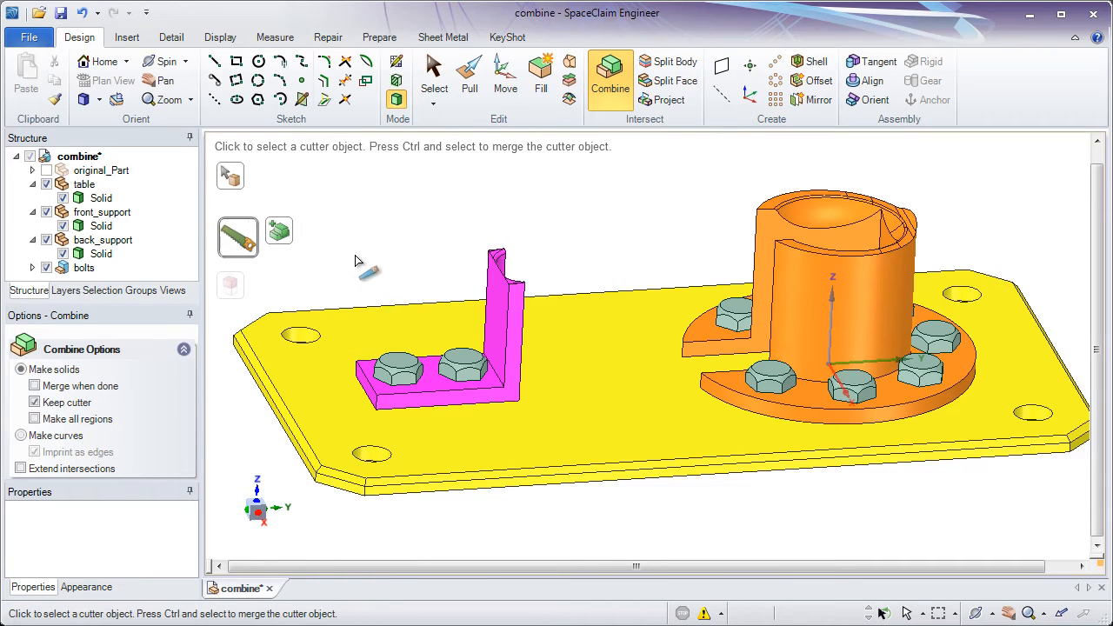
left_click_drag(339, 244, 971, 531)
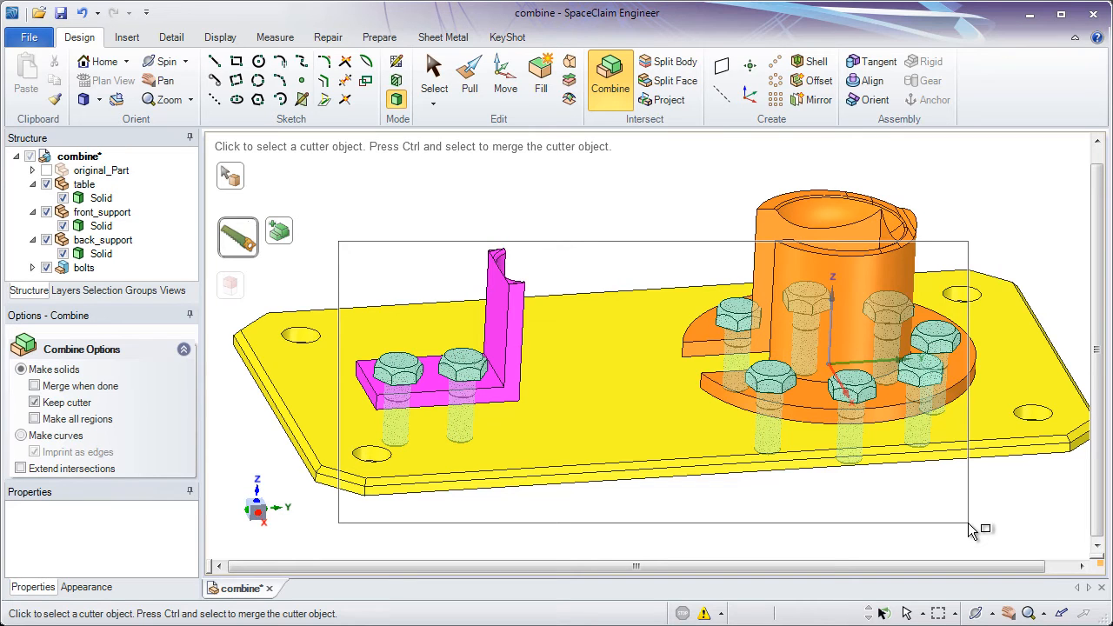
left_click_drag(971, 530, 967, 521)
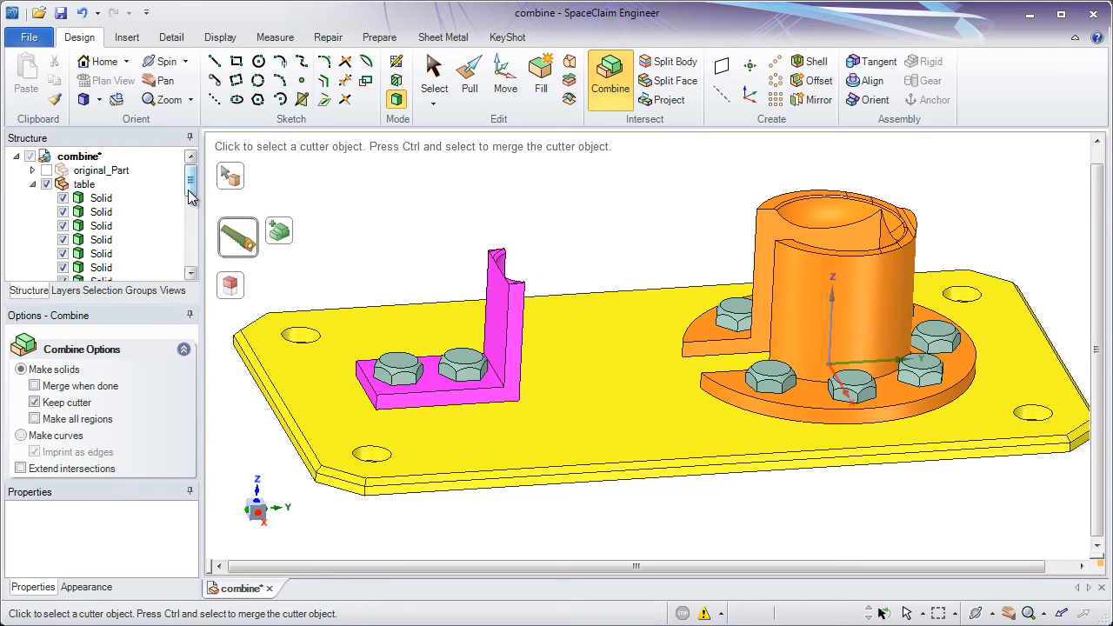
left_click_drag(193, 189, 192, 247)
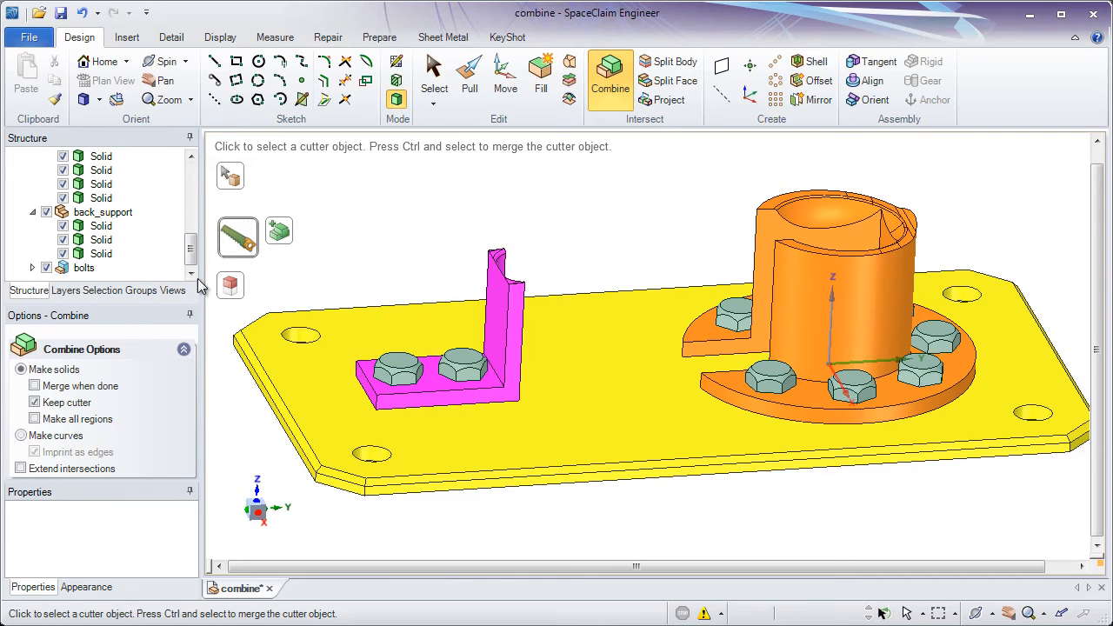
Hide the bolts and remove the regions they cut through at the back support's two bolt holes.
left_click(231, 290)
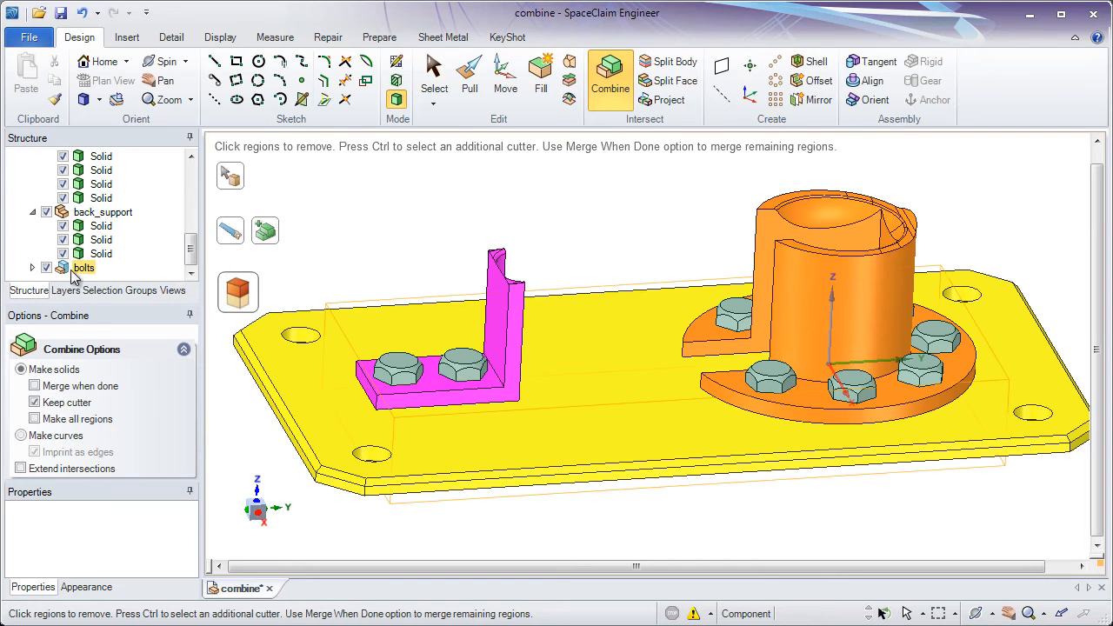
left_click(46, 267)
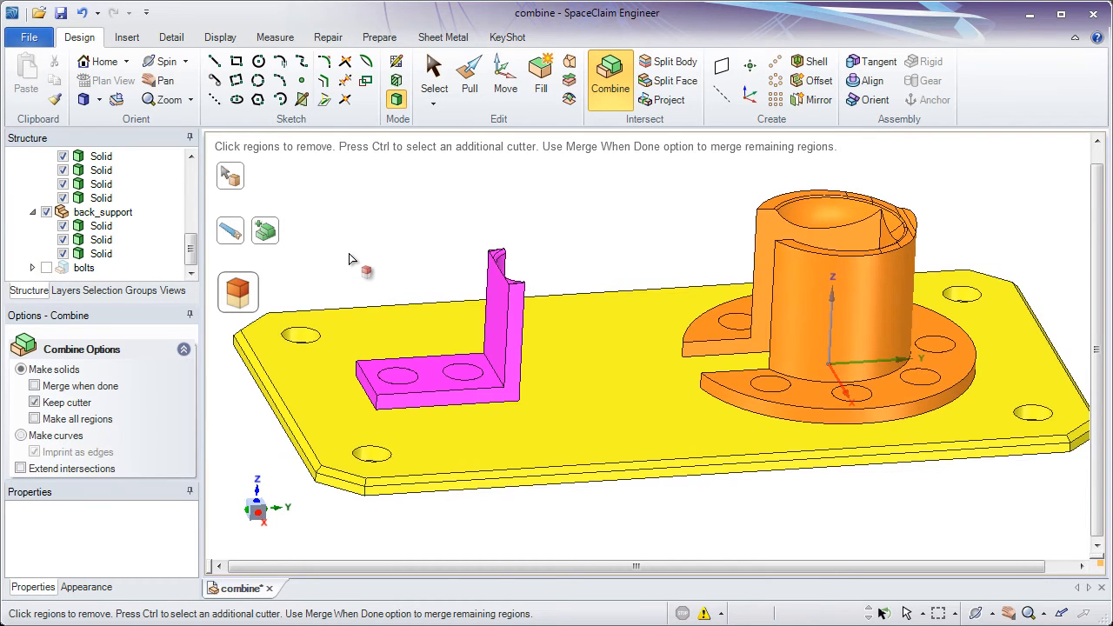
middle_click_drag(353, 265, 479, 425)
left_click(428, 380)
middle_click_drag(479, 425, 549, 422, "shift")
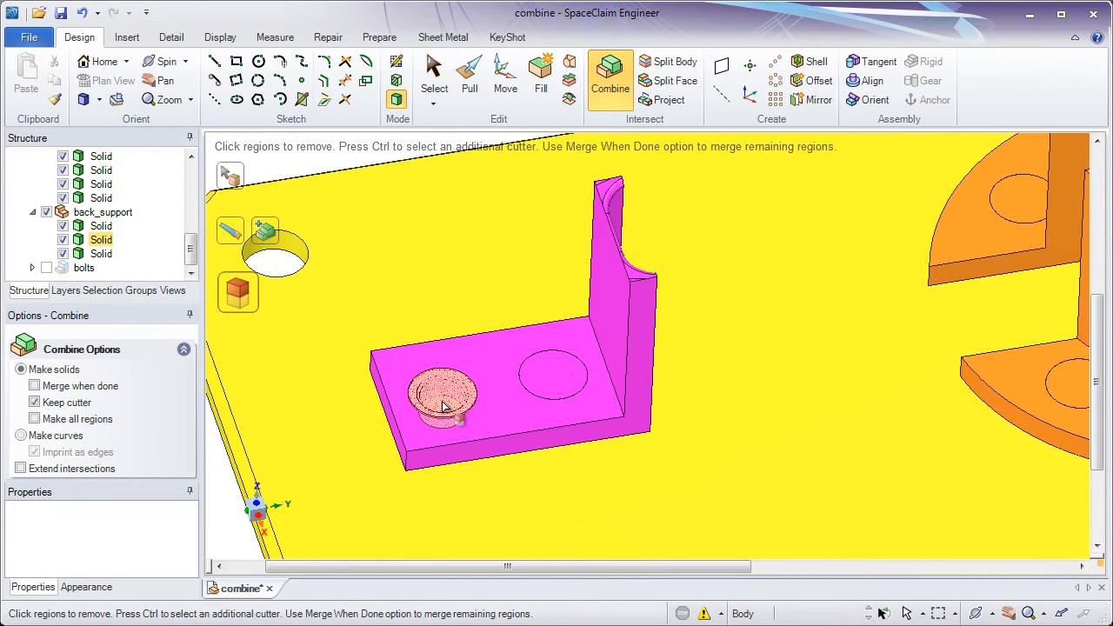
left_click(443, 406)
left_click(442, 406)
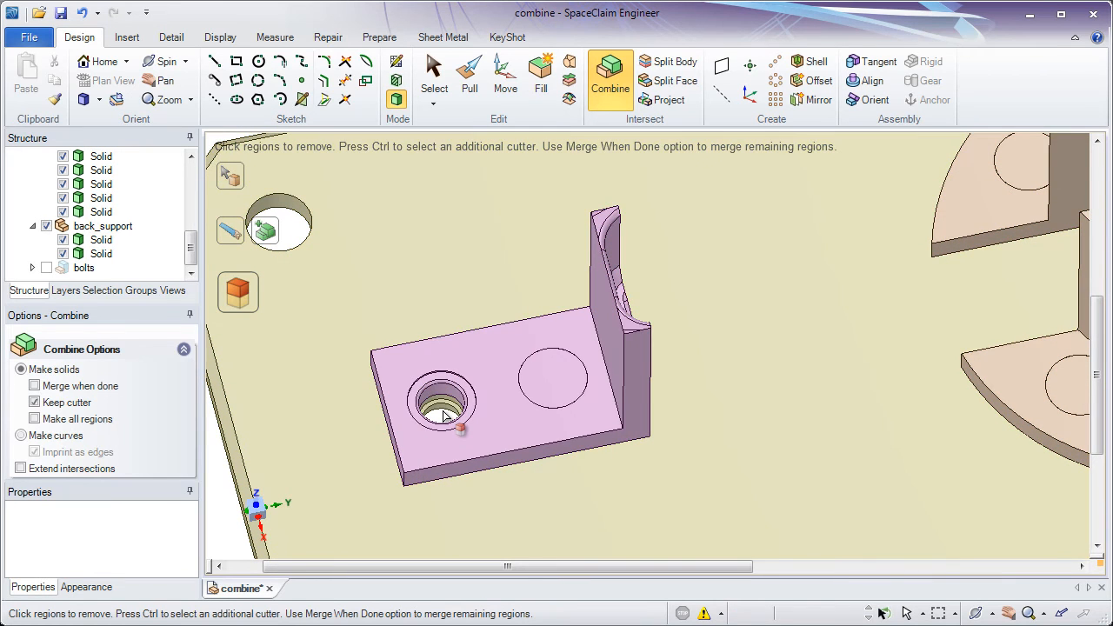
left_click(459, 426)
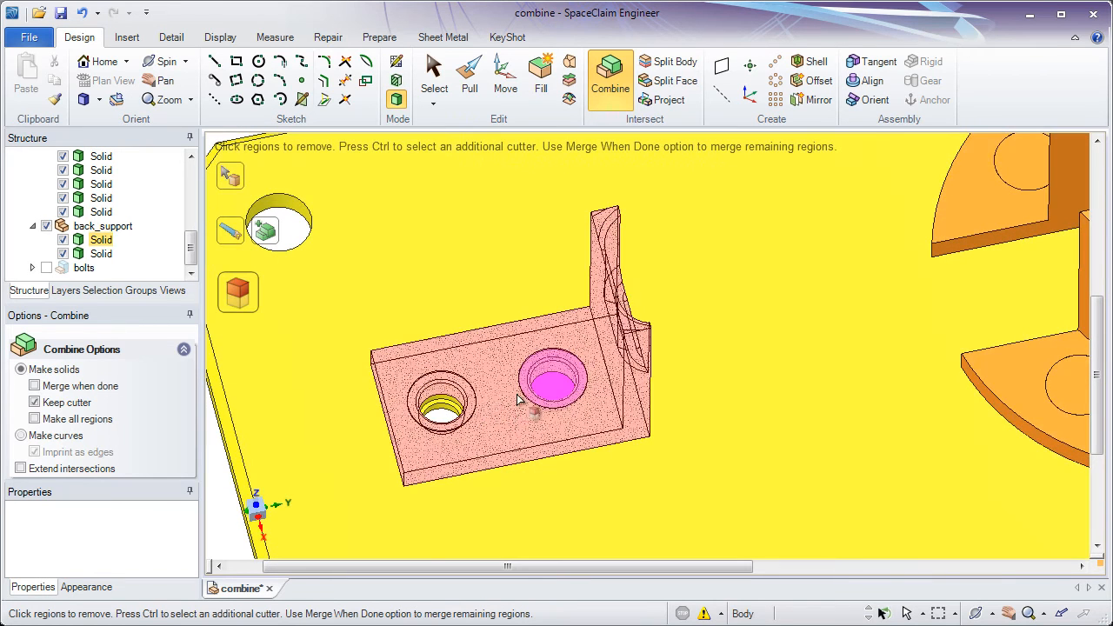
left_click(558, 397)
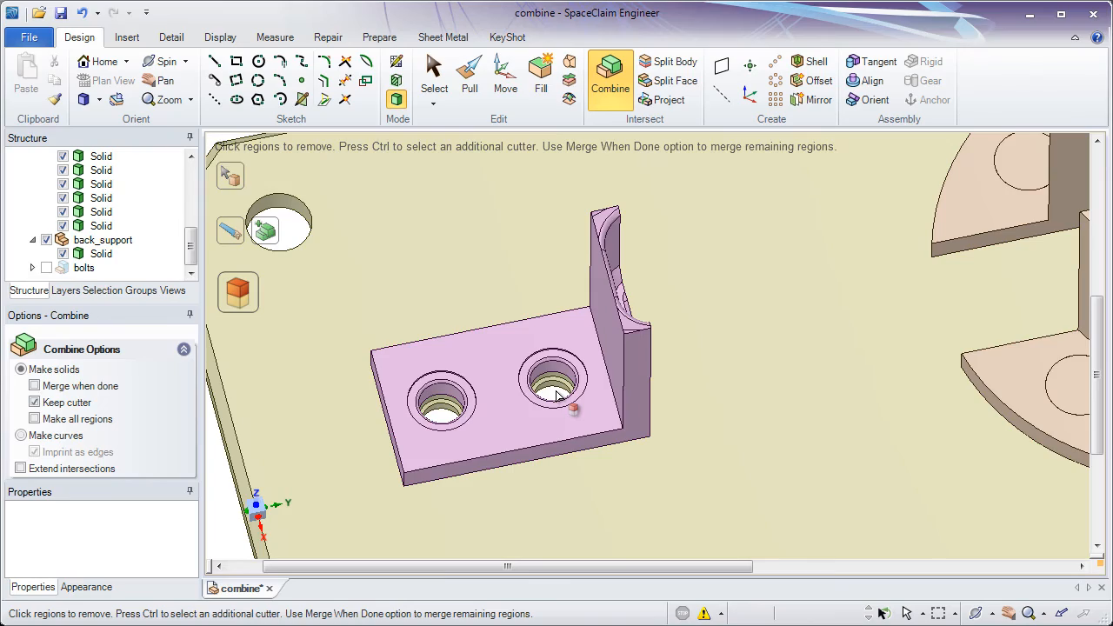
key("Escape")
Remove all the bolt regions in the front support's flange and the table beneath it using a selection box.
scroll(559, 398, "down", 3)
mouse_move(528, 336)
middle_mouse_down("shift")
mouse_move(402, 342)
mouse_move(405, 300)
mouse_move(510, 219)
mouse_move(449, 212)
mouse_move(459, 214)
middle_mouse_up("shift")
mouse_move(456, 189)
left_mouse_down()
mouse_move(673, 481)
mouse_move(698, 532)
left_mouse_up()
middle_click_drag(698, 532, 682, 513)
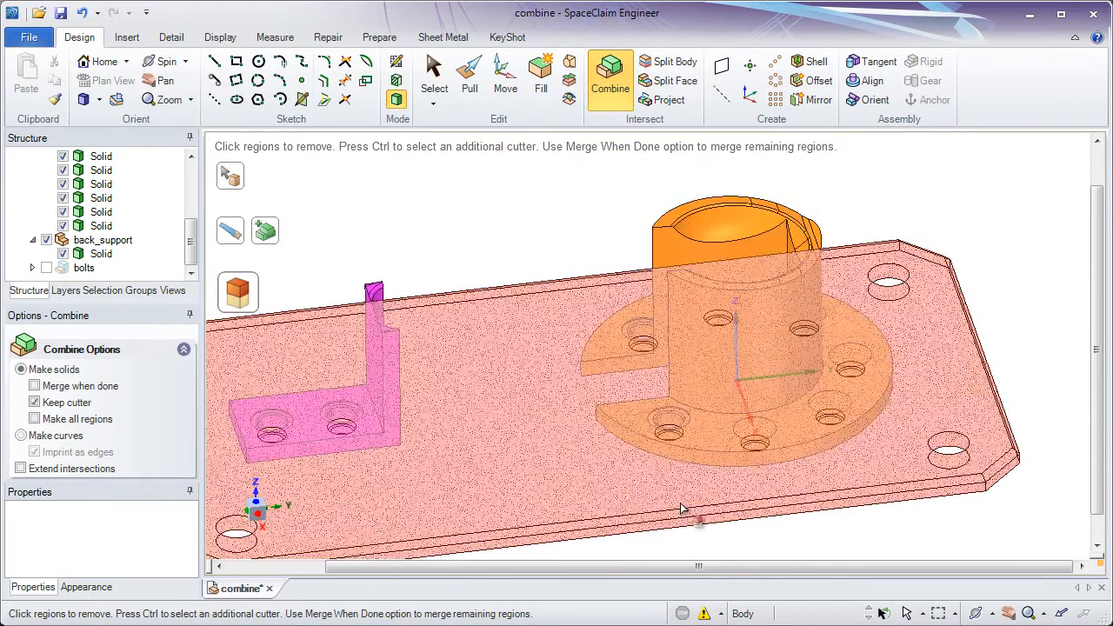
left_click_drag(615, 255, 887, 559)
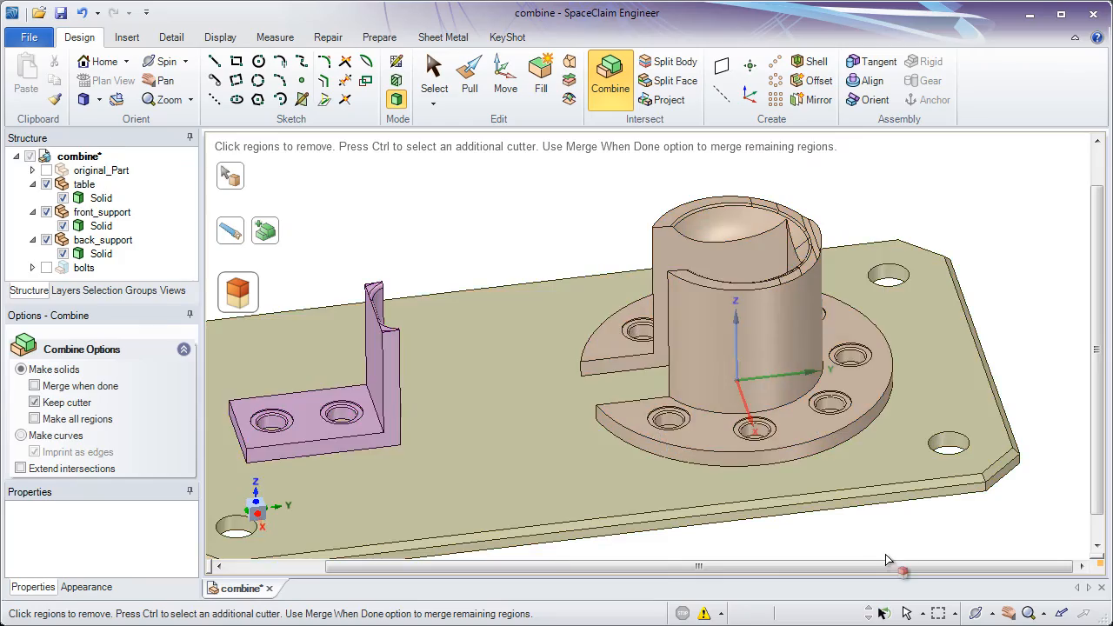
End the cut, show all hidden components, return to the home view and leave Combine.
middle_click_drag(812, 459, 791, 345)
middle_click_drag(585, 320, 578, 347, "ctrl")
middle_click_drag(578, 347, 588, 304)
left_click(504, 216)
middle_click_drag(503, 216, 521, 218)
right_click(520, 218)
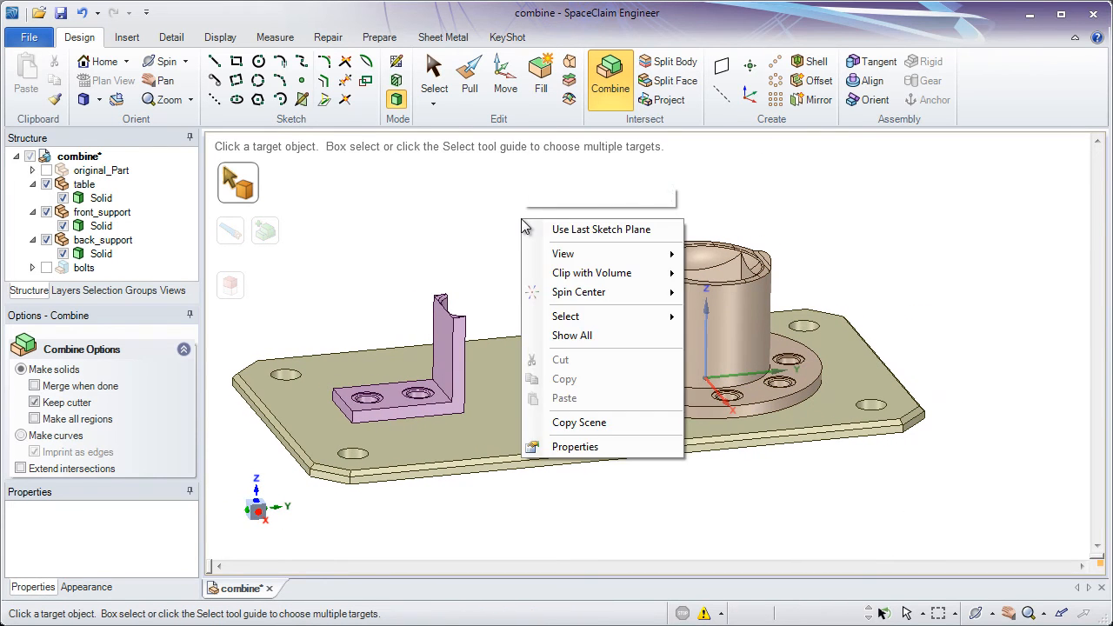
left_click(574, 333)
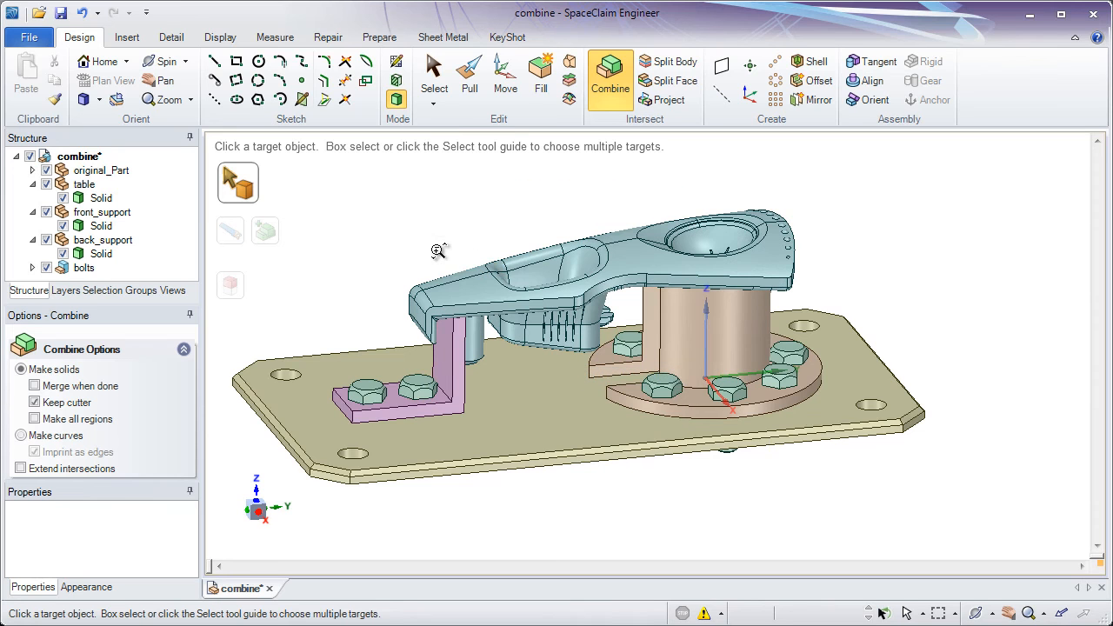
middle_click_drag(439, 249, 465, 239, "ctrl")
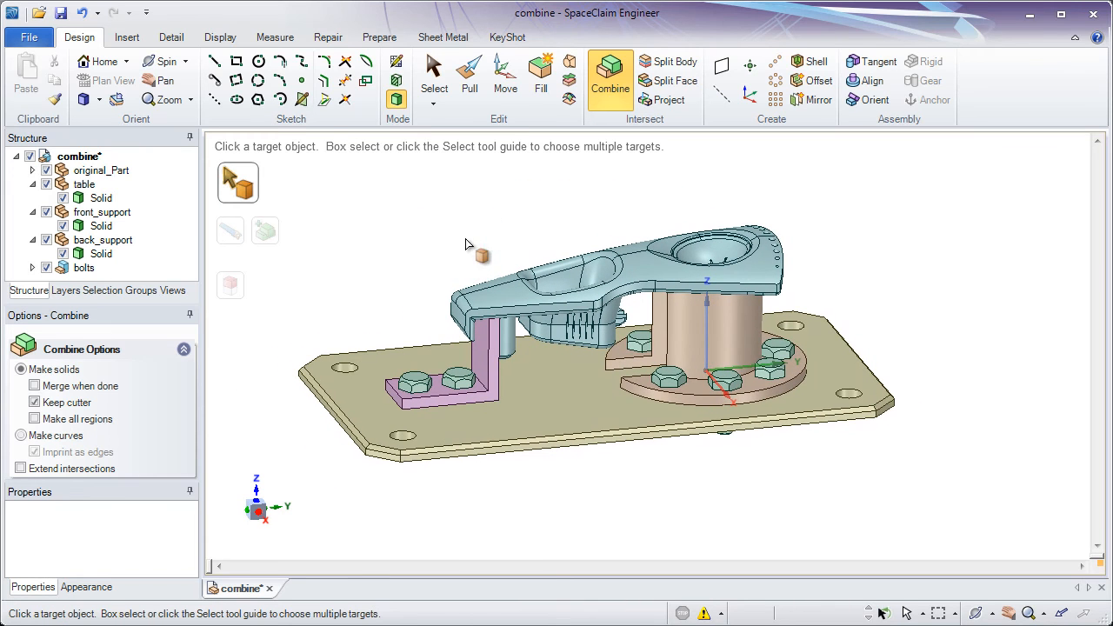
left_click(97, 61)
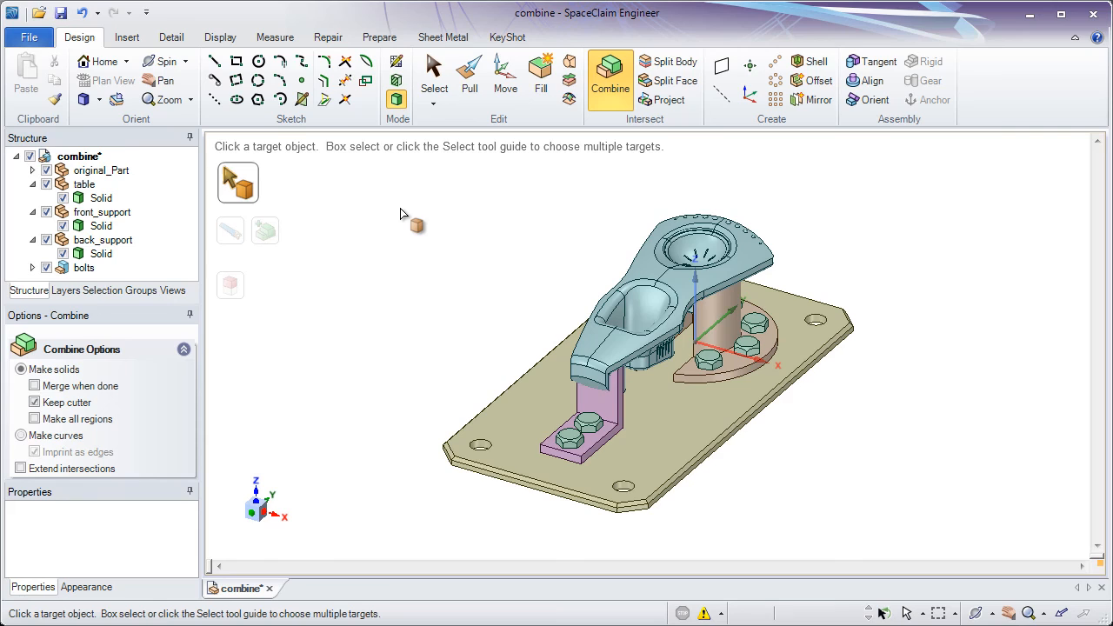
key("Escape")
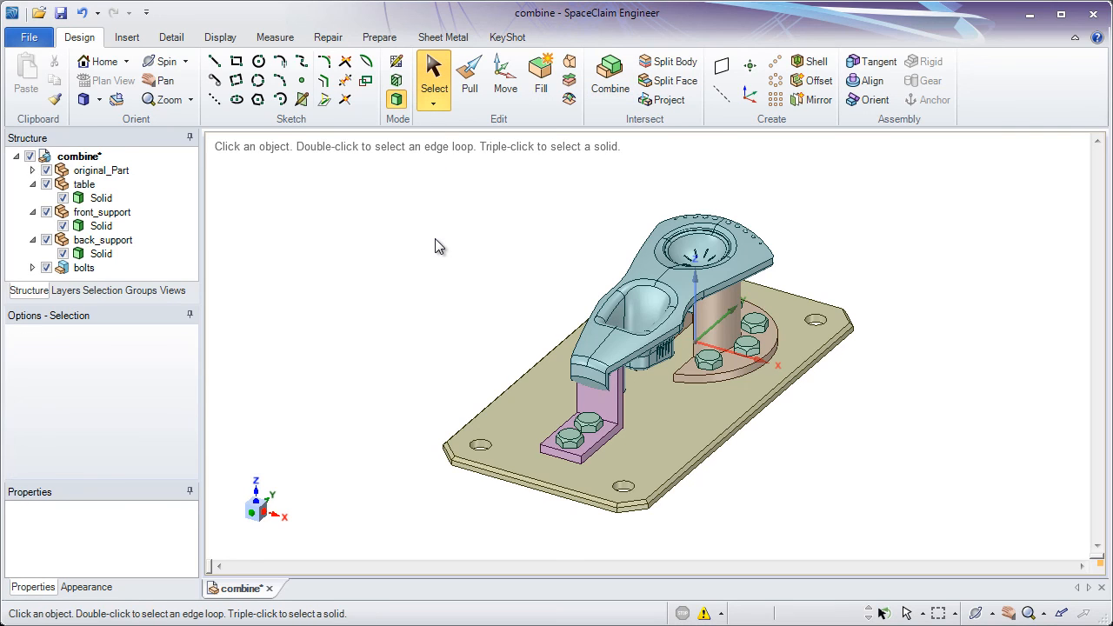